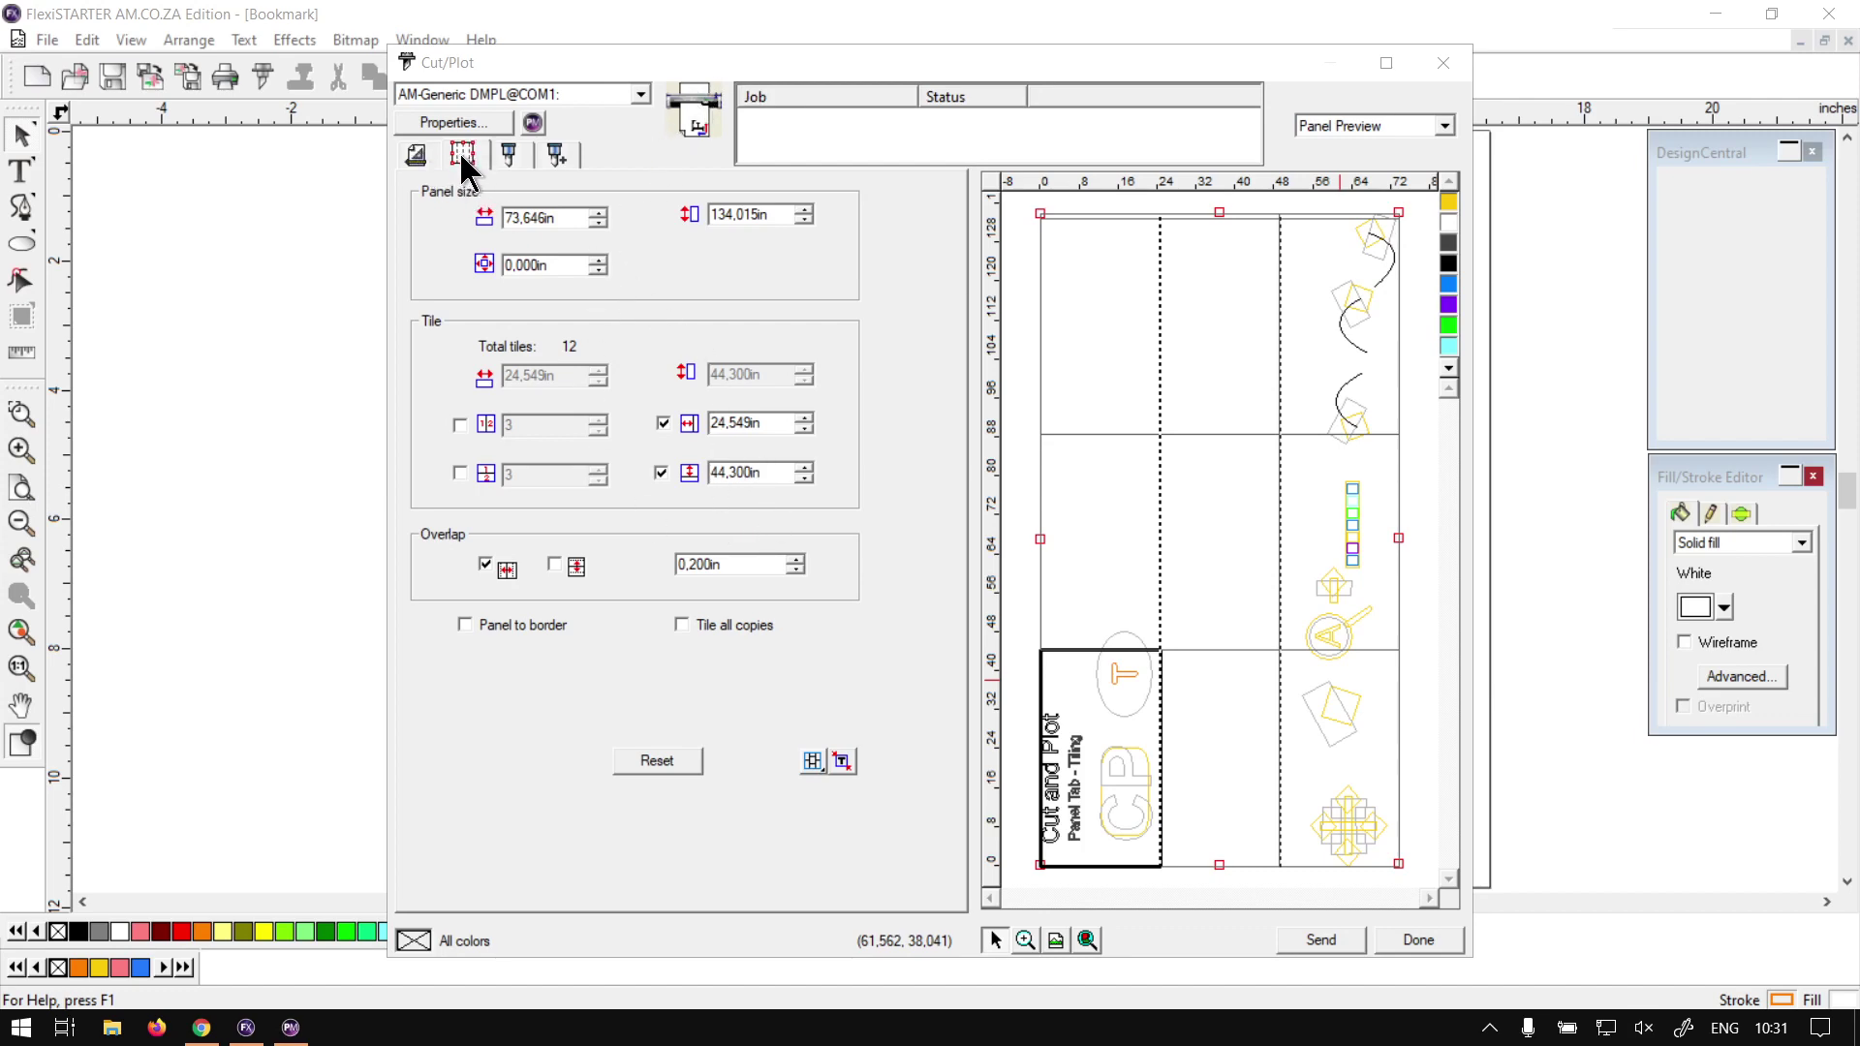
Clear the fixed tile width and height, then add a right-side column line and a middle-column split for 16 tiles
left_click(502, 62)
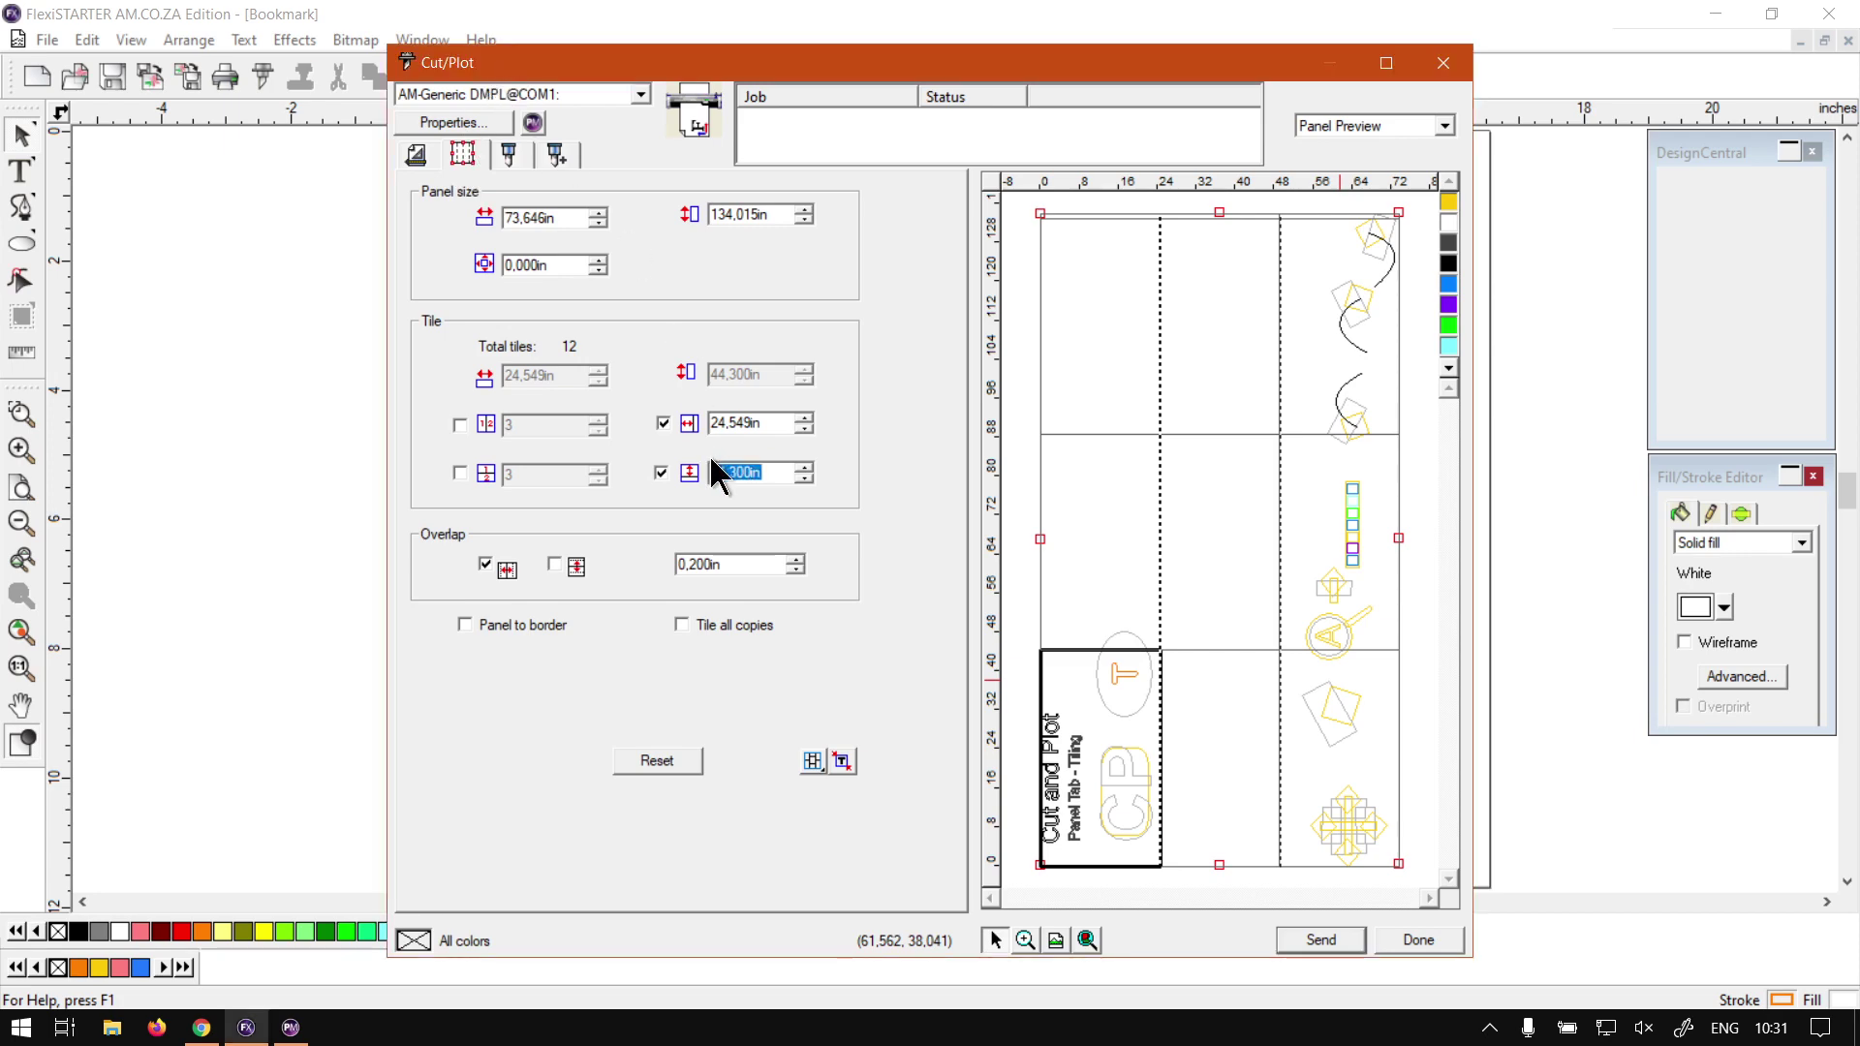
double_click(737, 473)
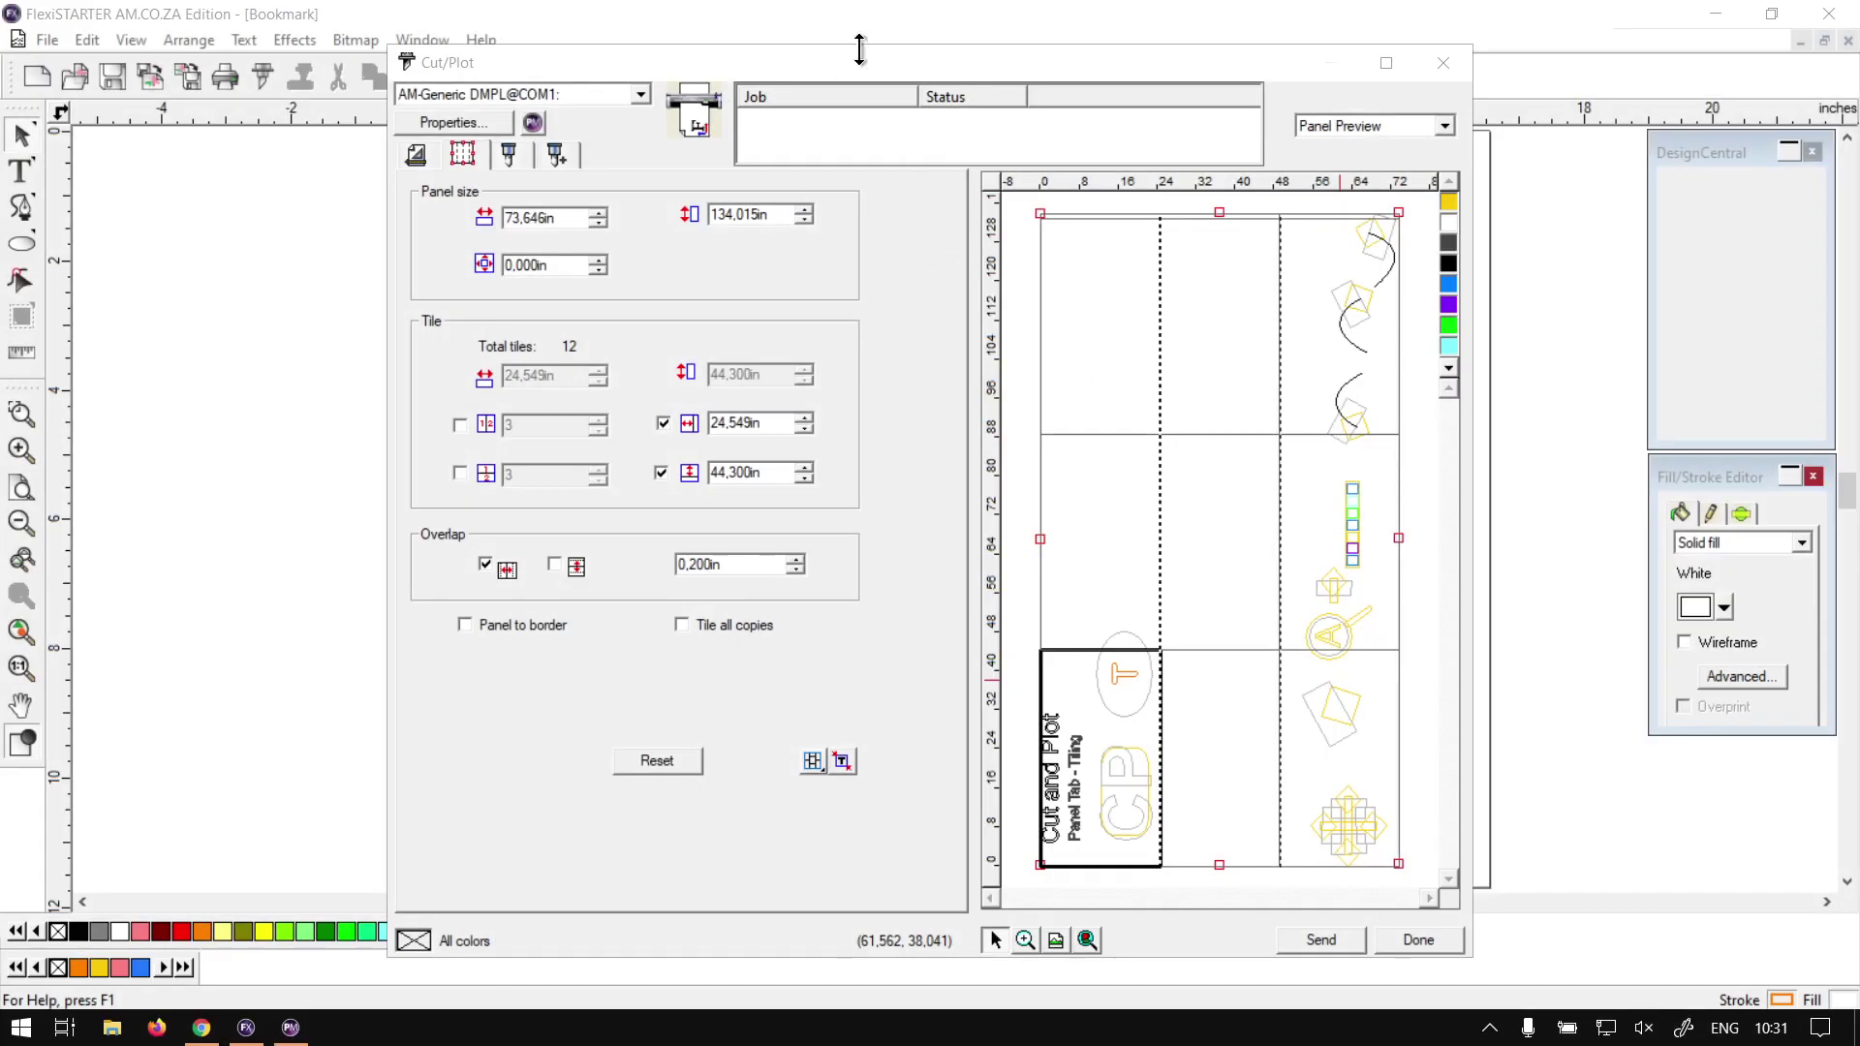
left_click(857, 54)
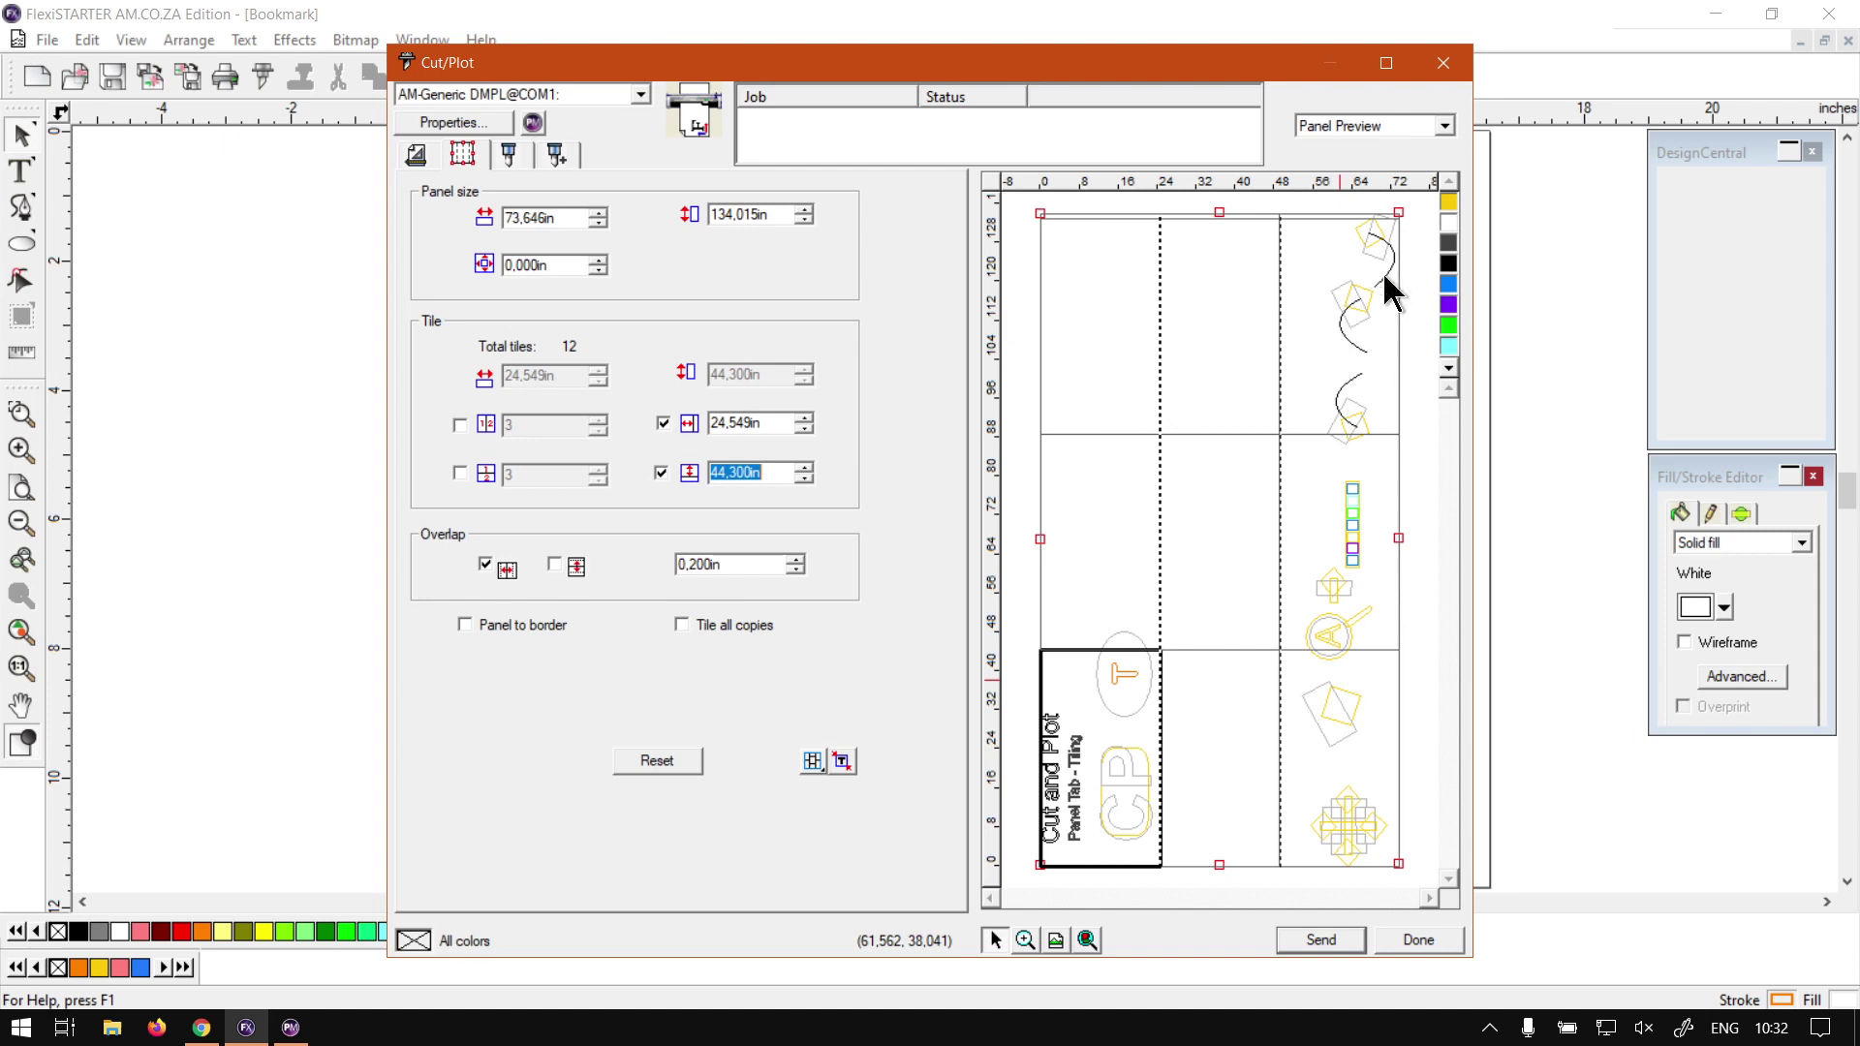
left_click(1399, 347)
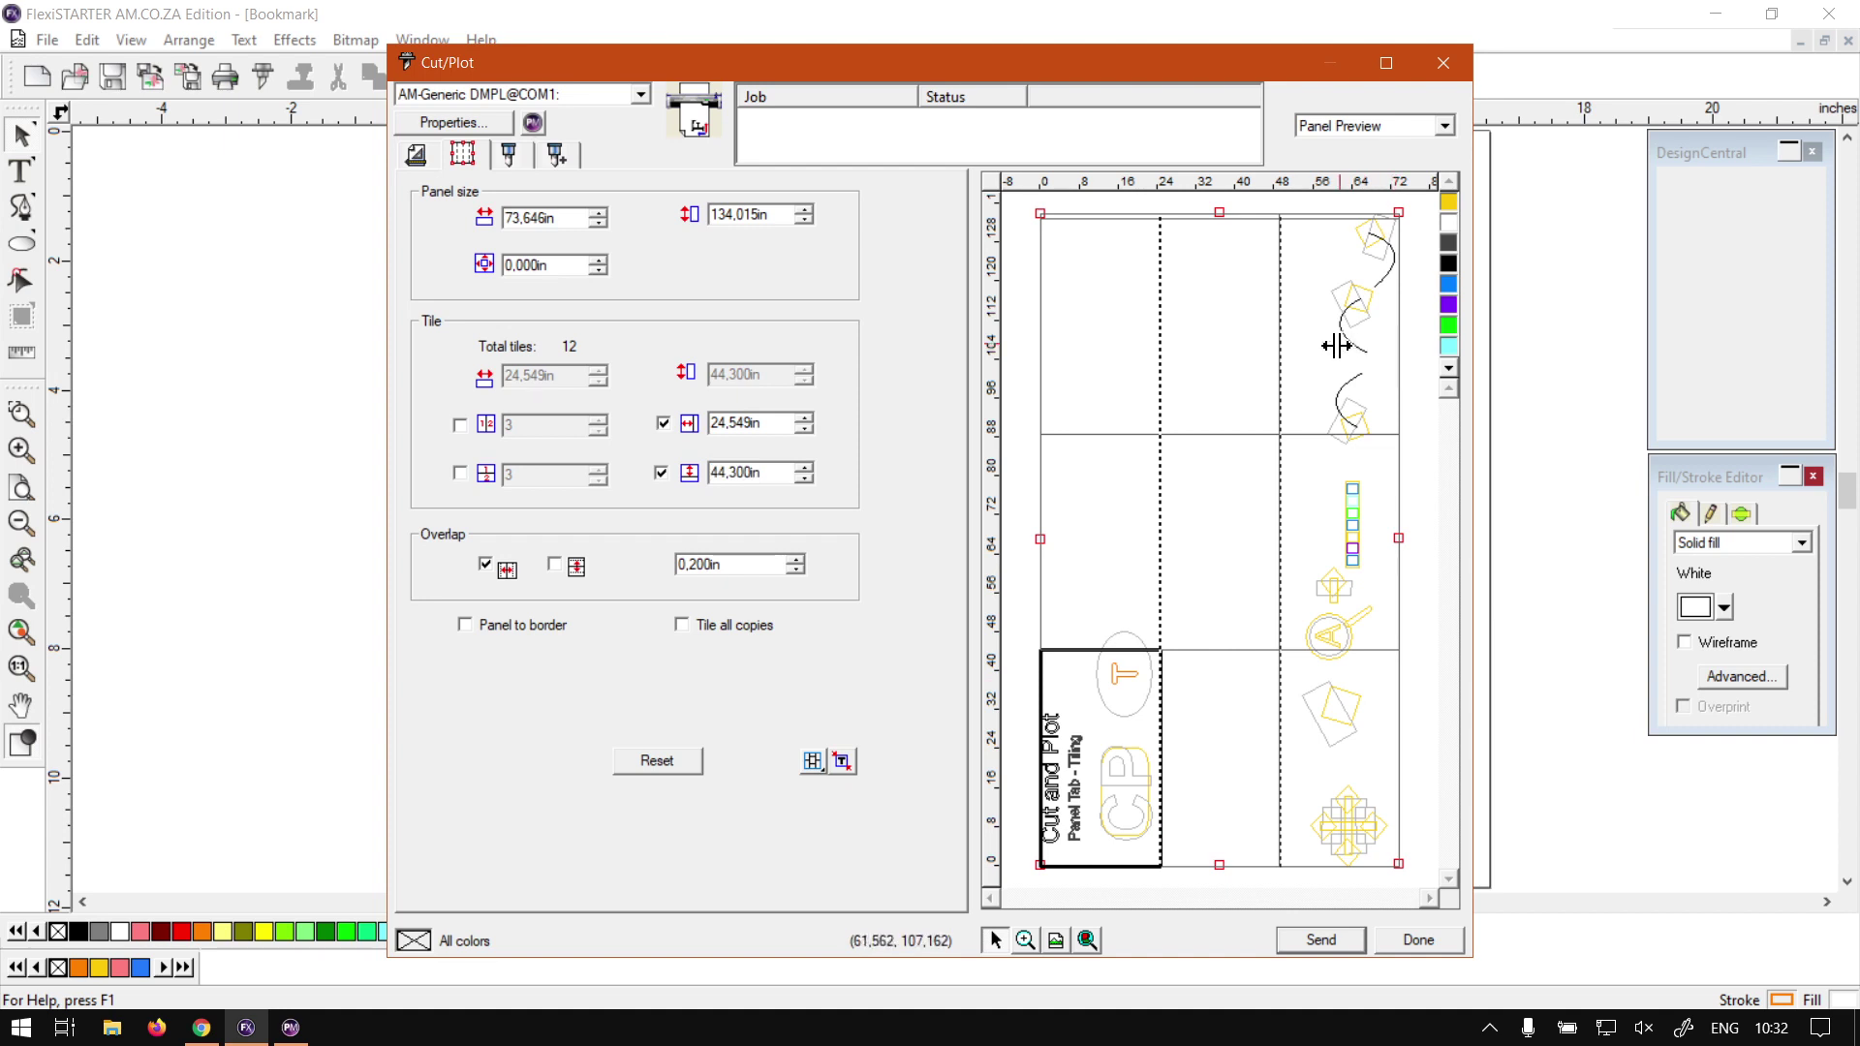
left_click(661, 473)
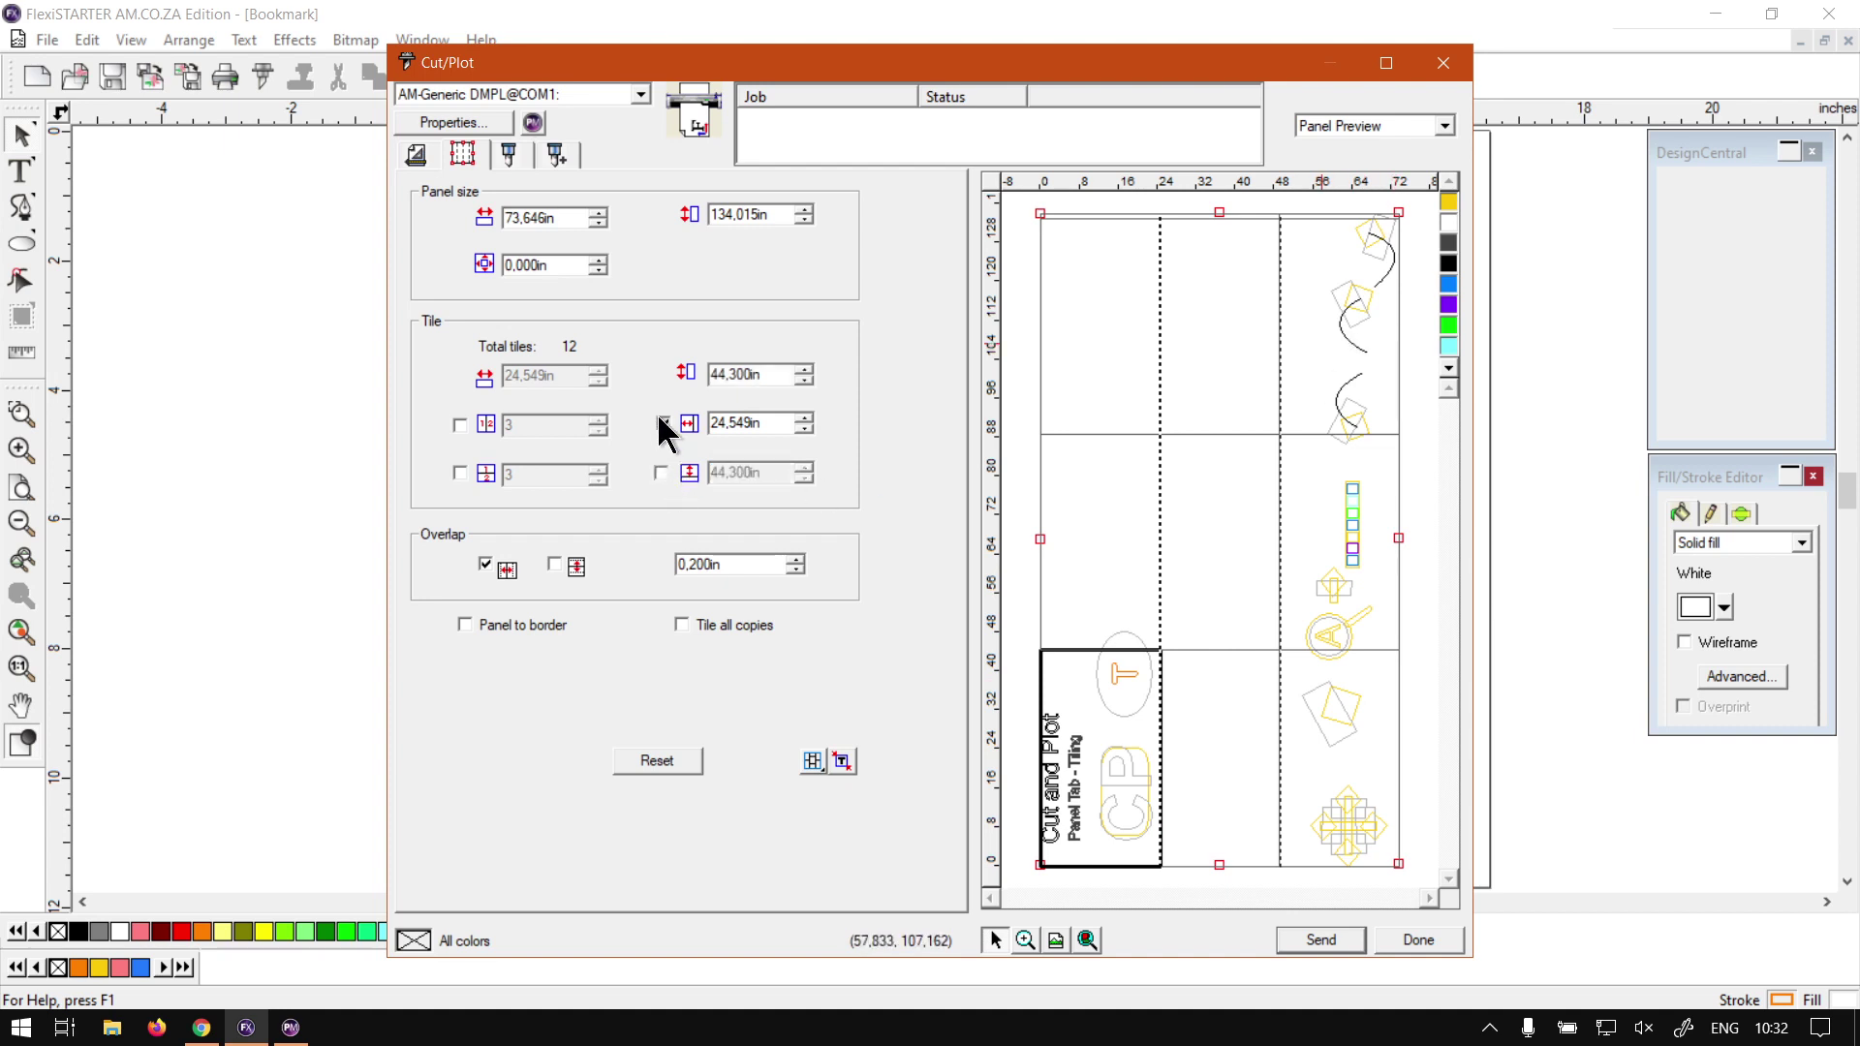
left_click(662, 424)
left_click_drag(1401, 337, 1329, 365)
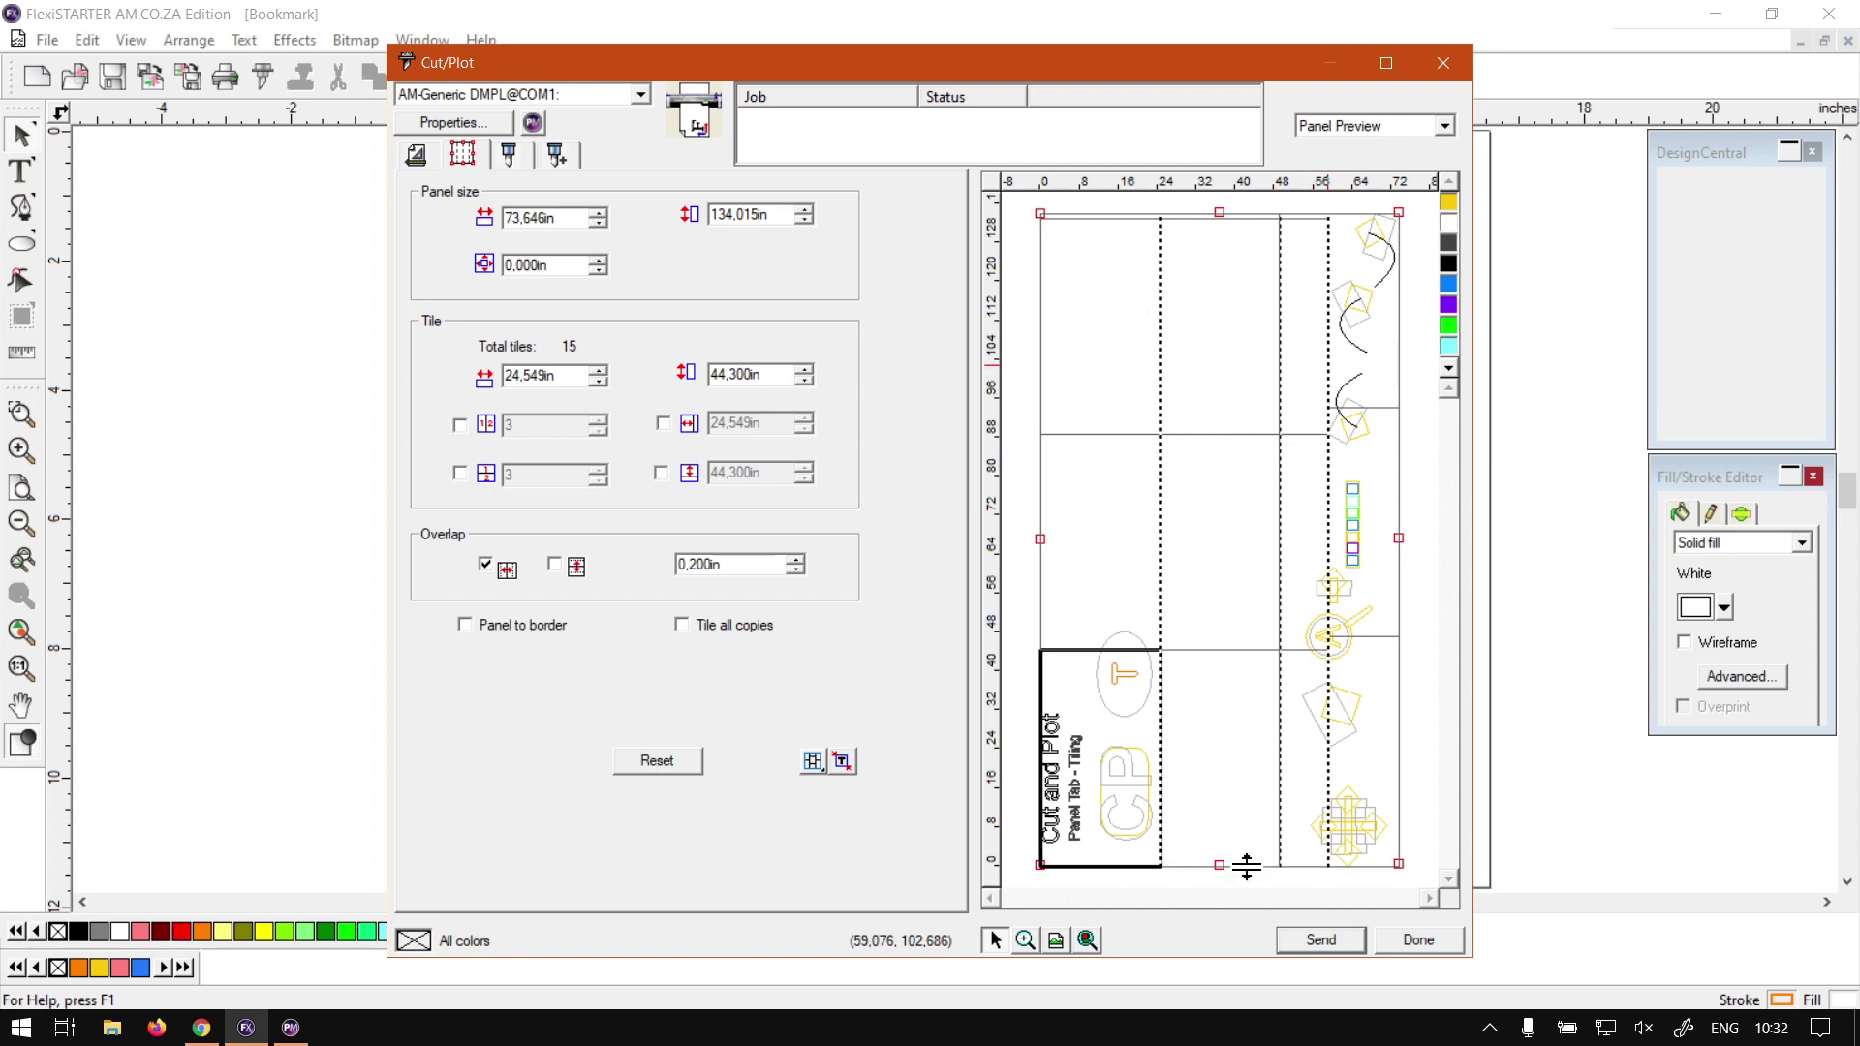
left_click_drag(1247, 867, 1341, 752)
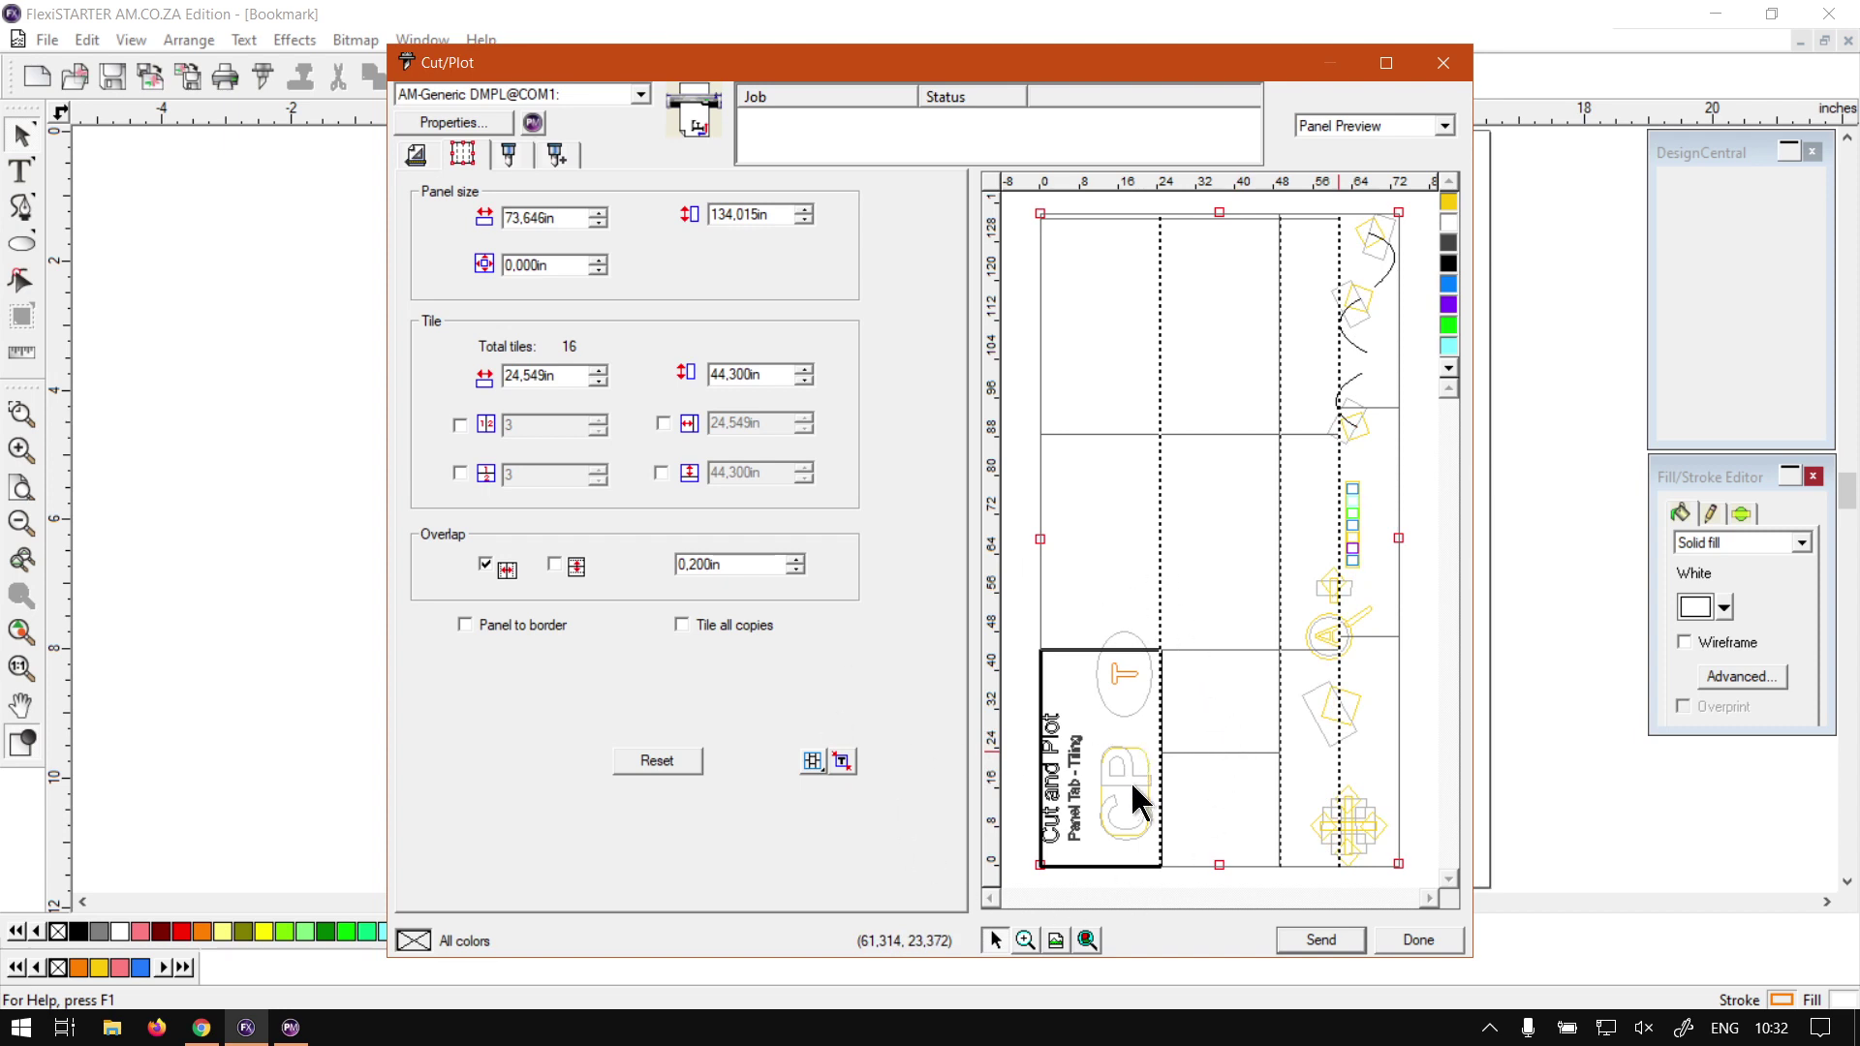
Remove the extra vertical tile line and the middle column's horizontal divider
left_click(1085, 499)
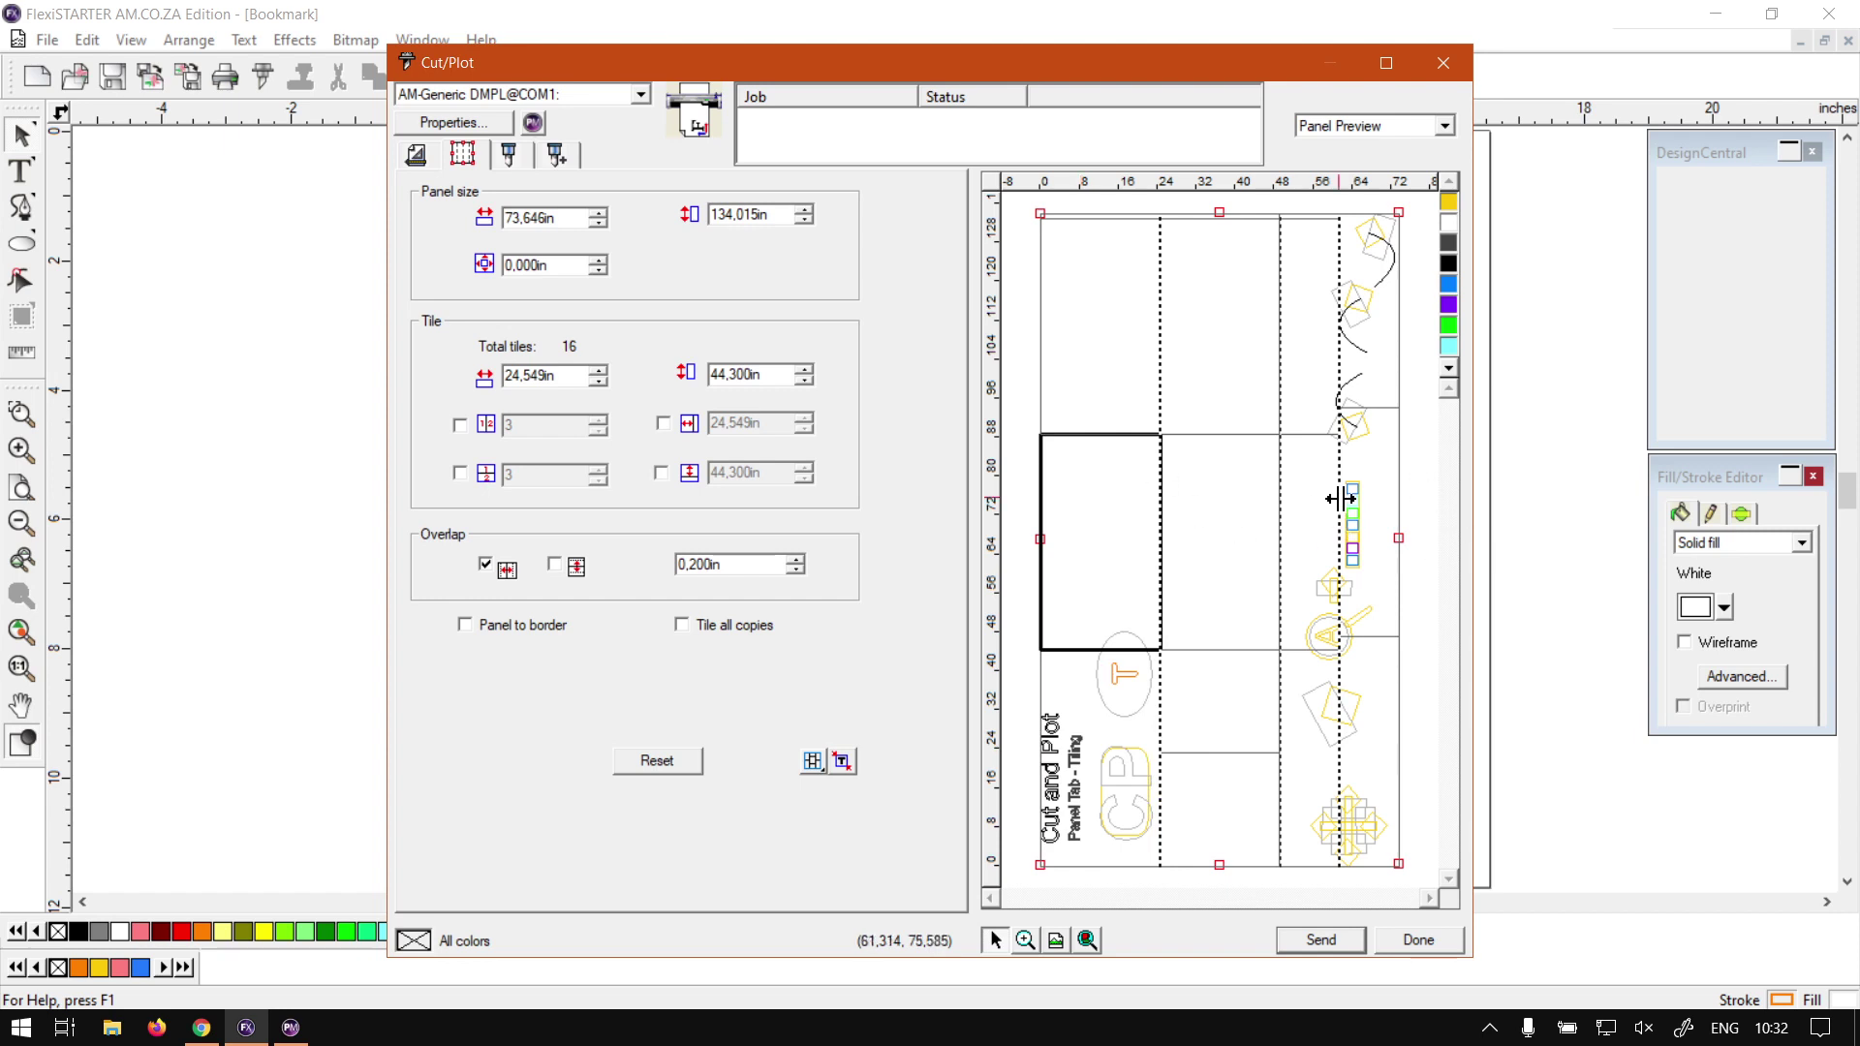
left_click_drag(1337, 502, 1429, 498)
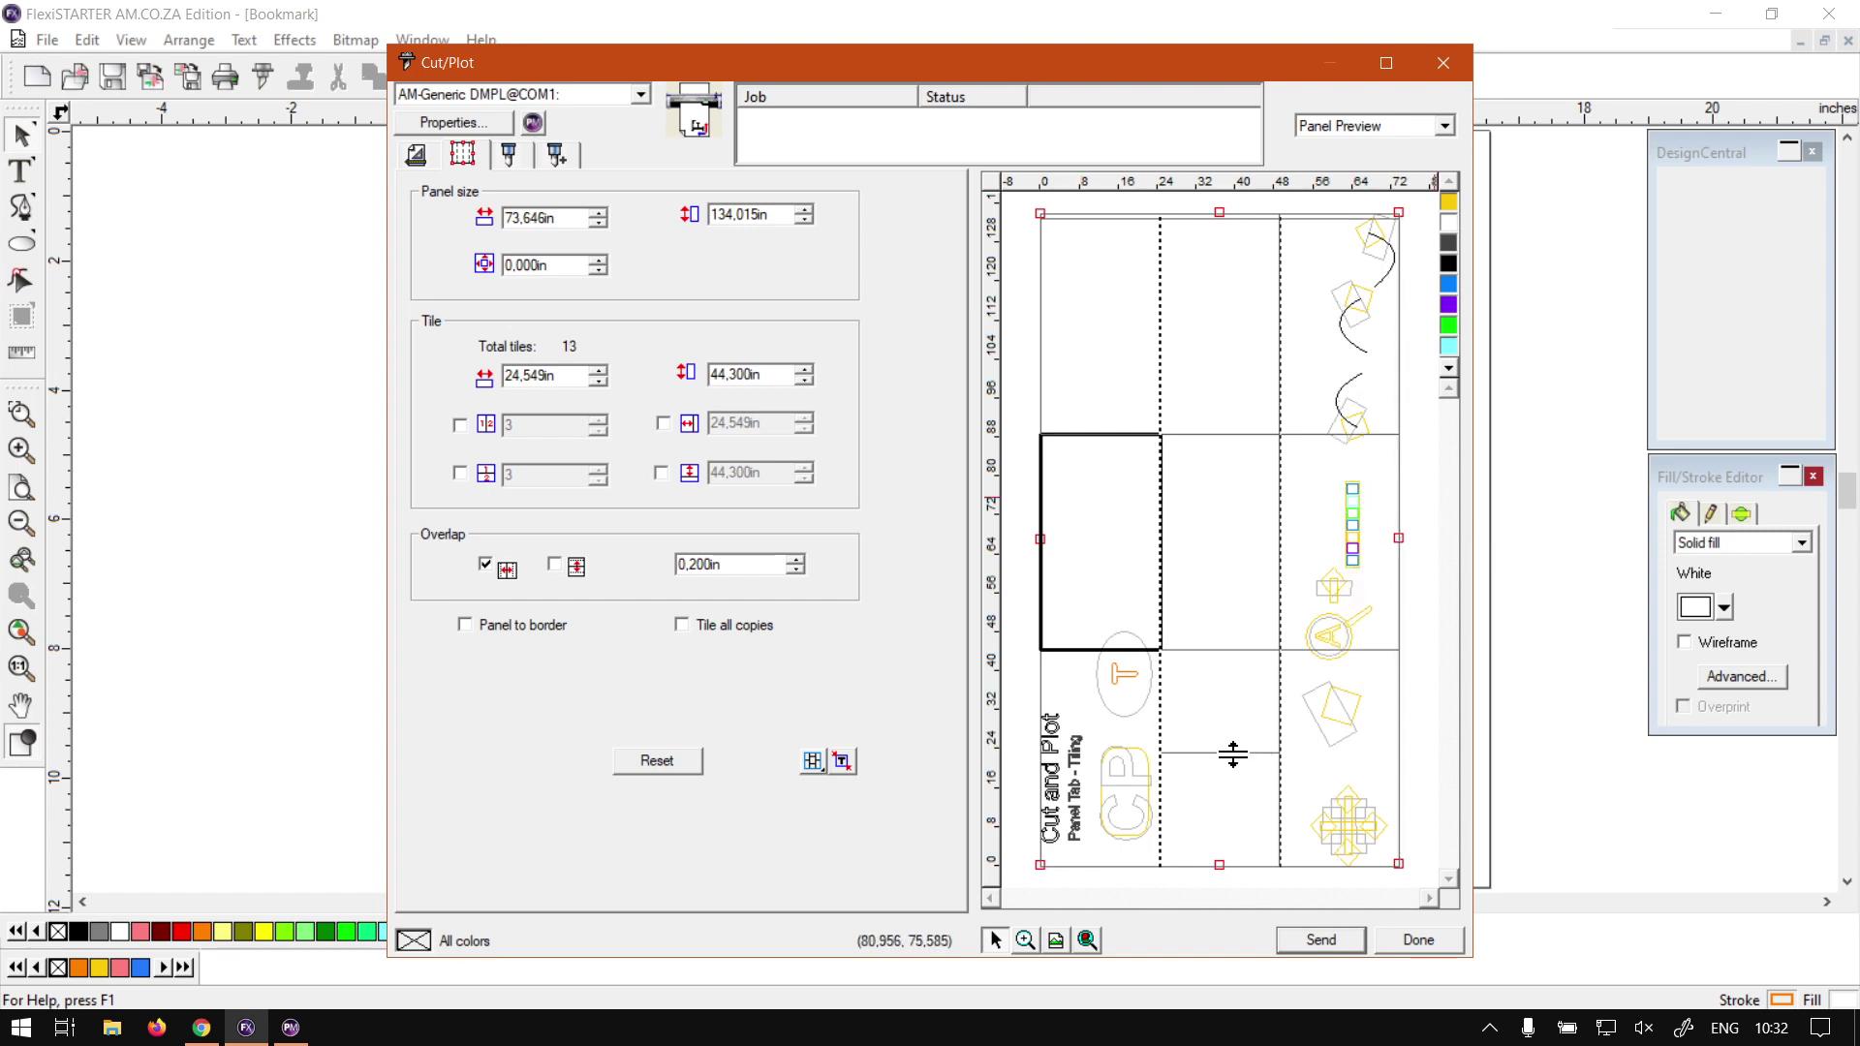
left_click_drag(1233, 754, 1241, 918)
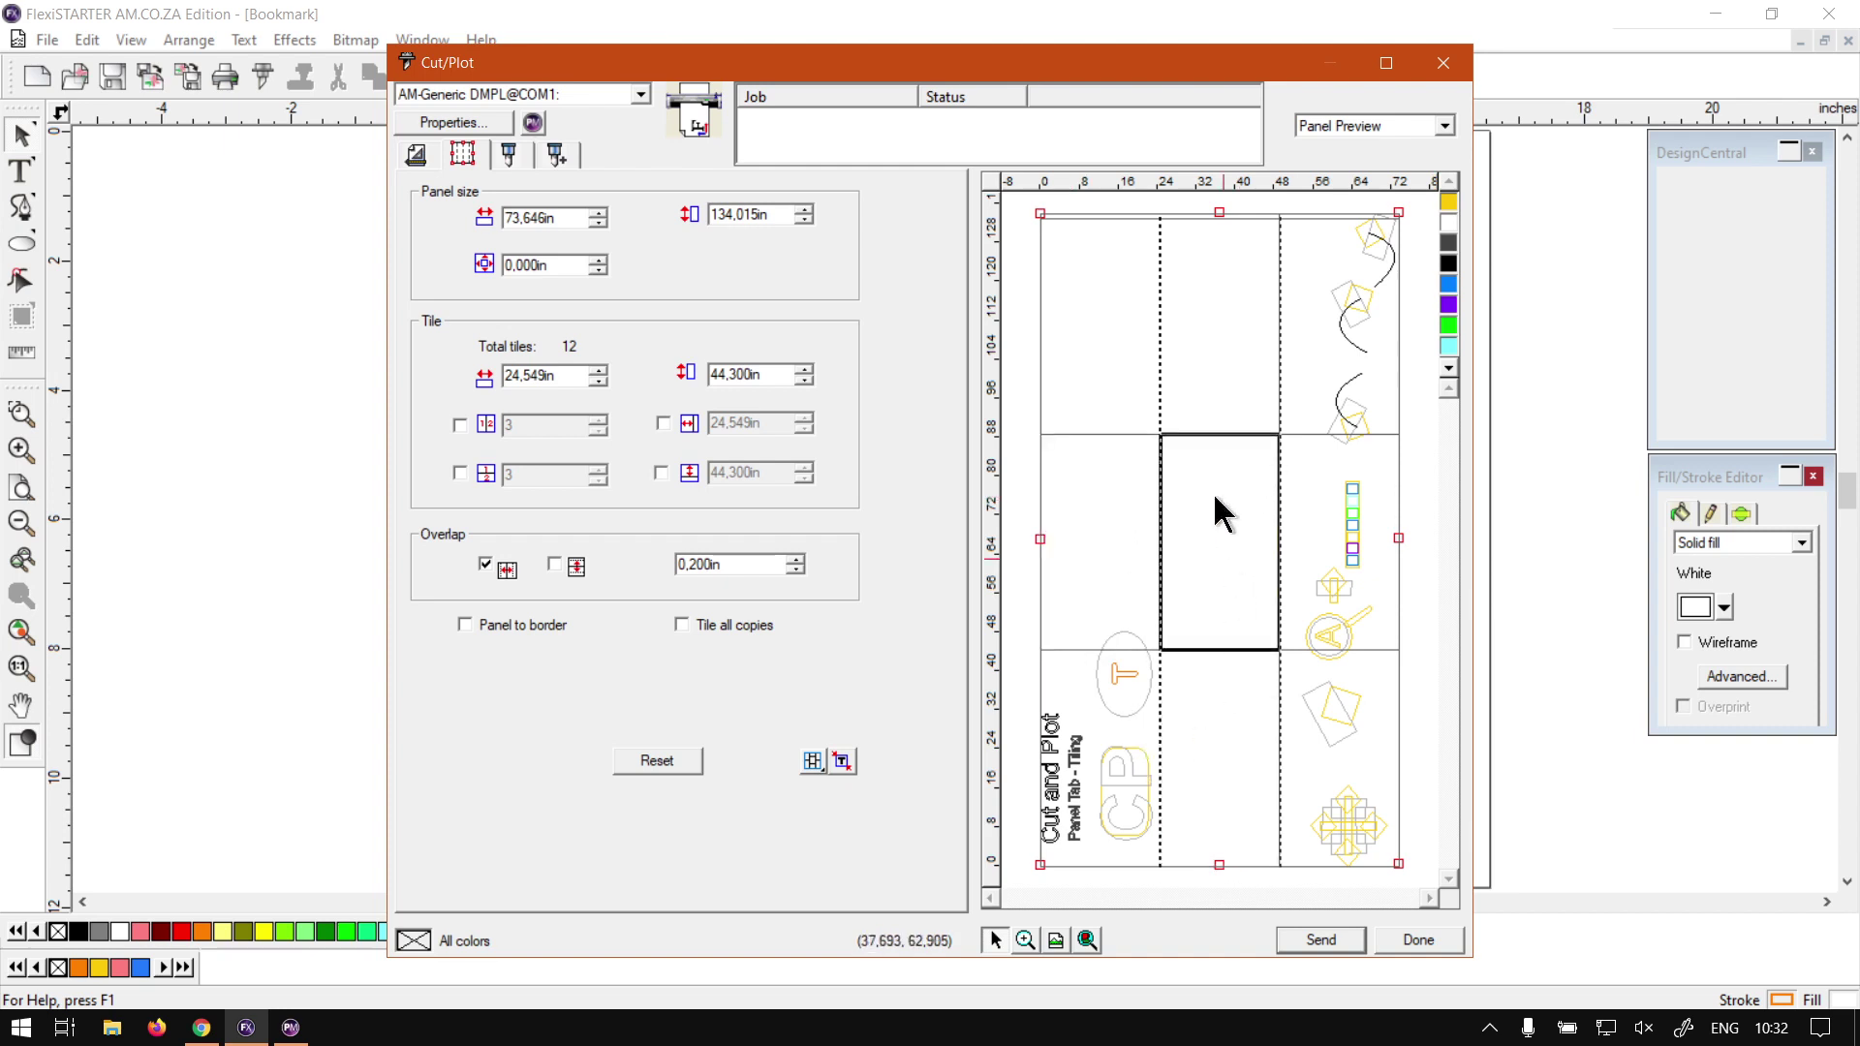
Resize the centre tile to 23.588 × 47.000 in by dragging its edges
left_click_drag(1104, 429, 1133, 452)
mouse_move(1224, 647)
left_mouse_down()
mouse_move(1233, 739)
mouse_move(1229, 611)
left_mouse_up()
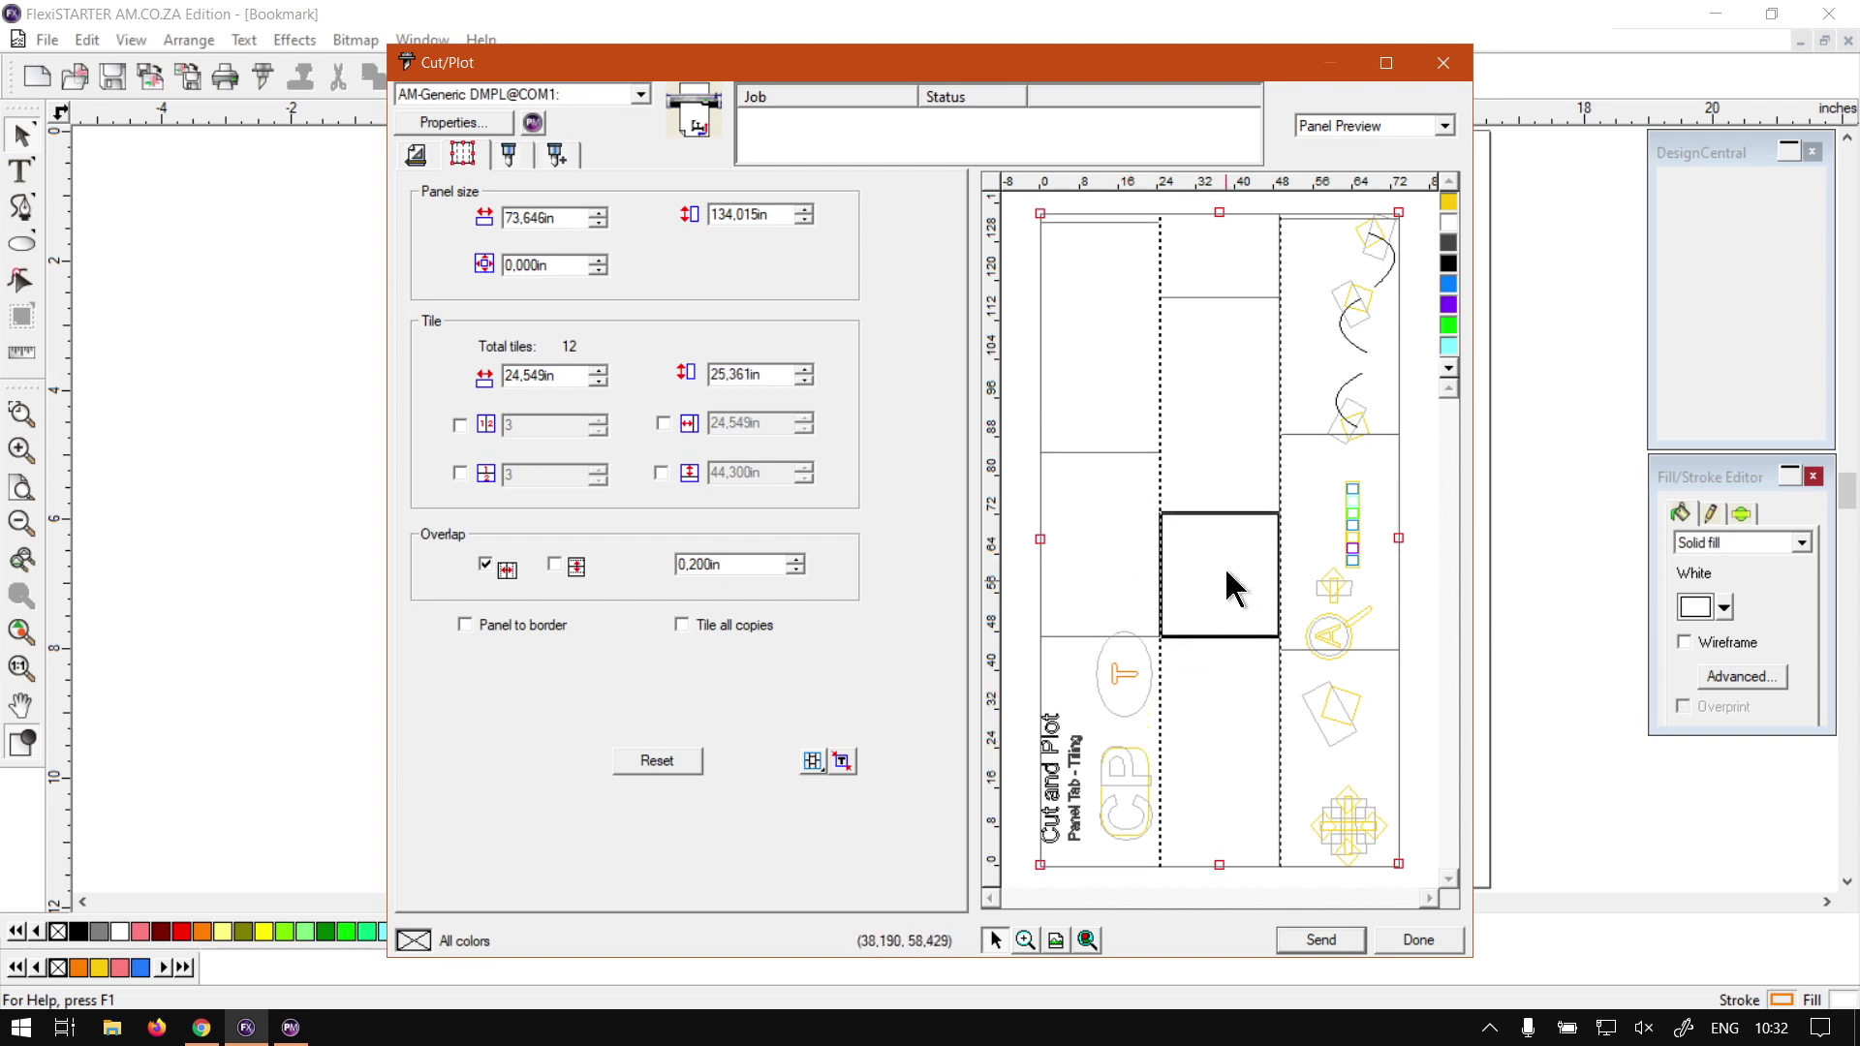
left_click_drag(1212, 514, 1230, 405)
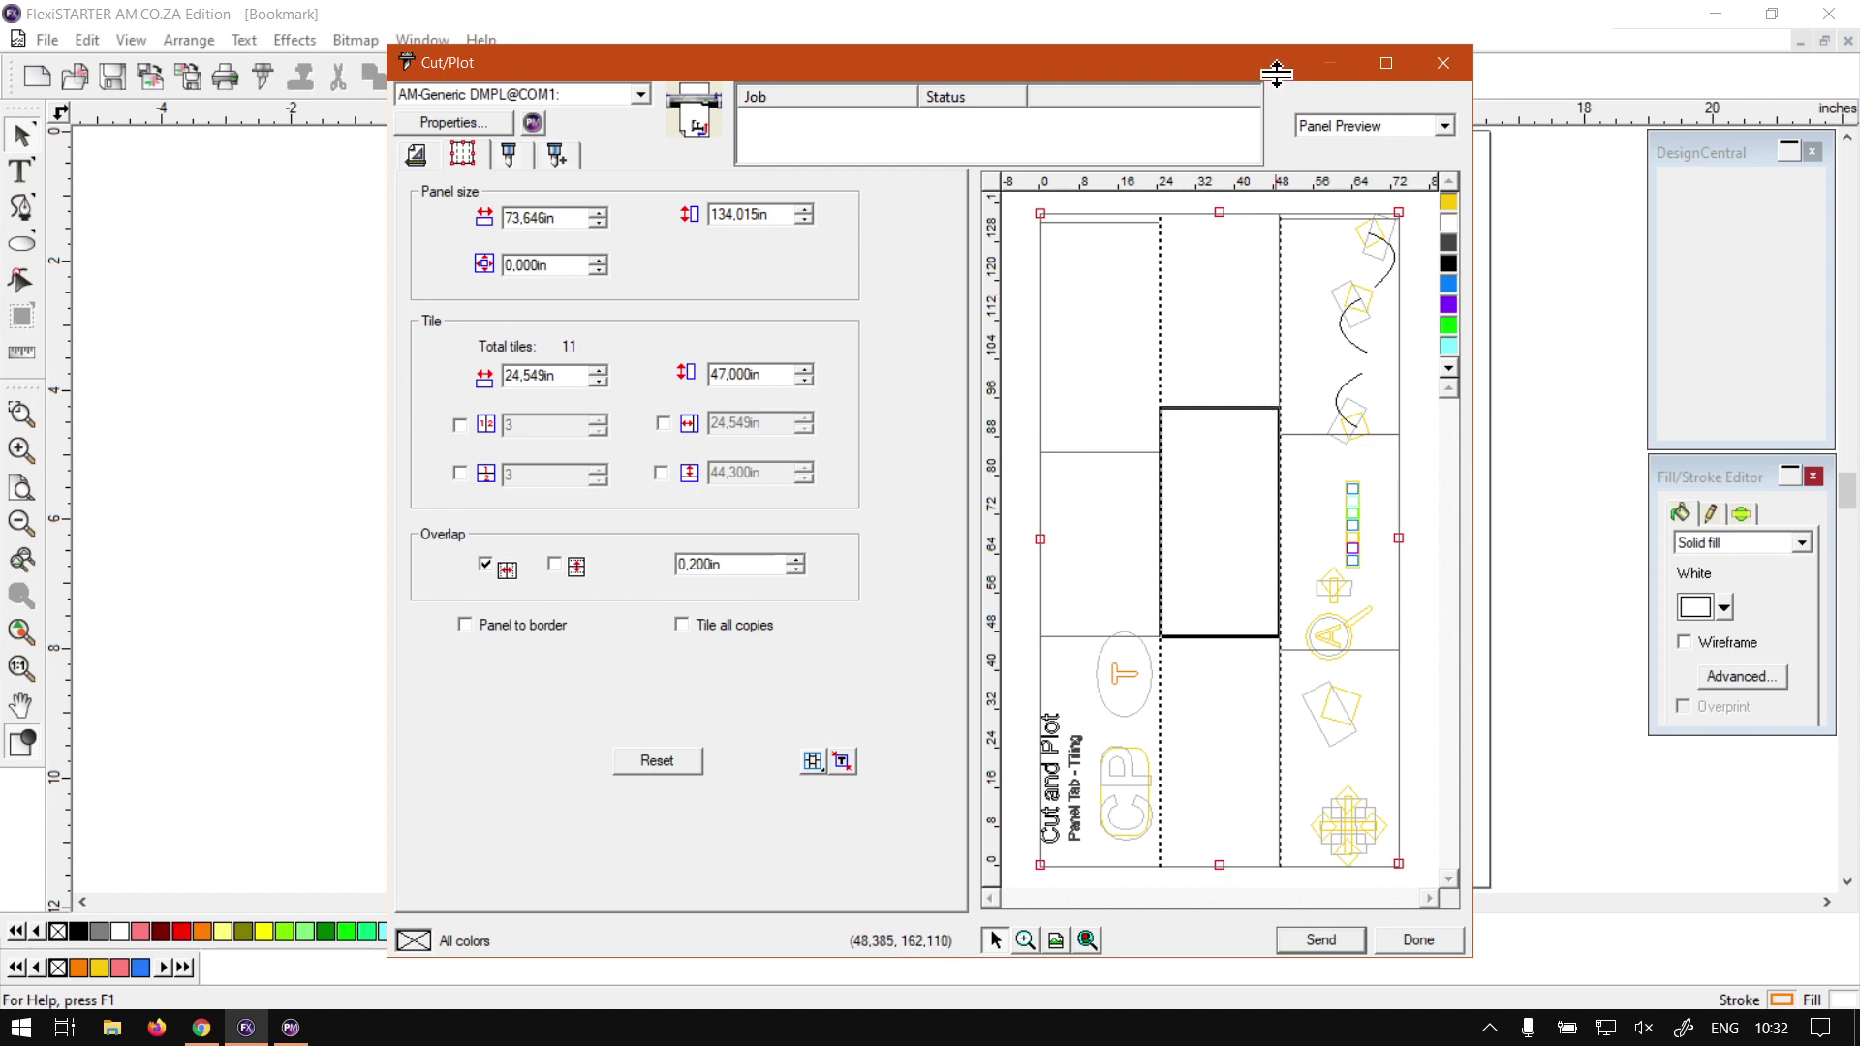
mouse_move(1159, 503)
left_mouse_down()
mouse_move(1198, 501)
mouse_move(1137, 503)
mouse_move(1229, 506)
mouse_move(1166, 514)
left_mouse_up()
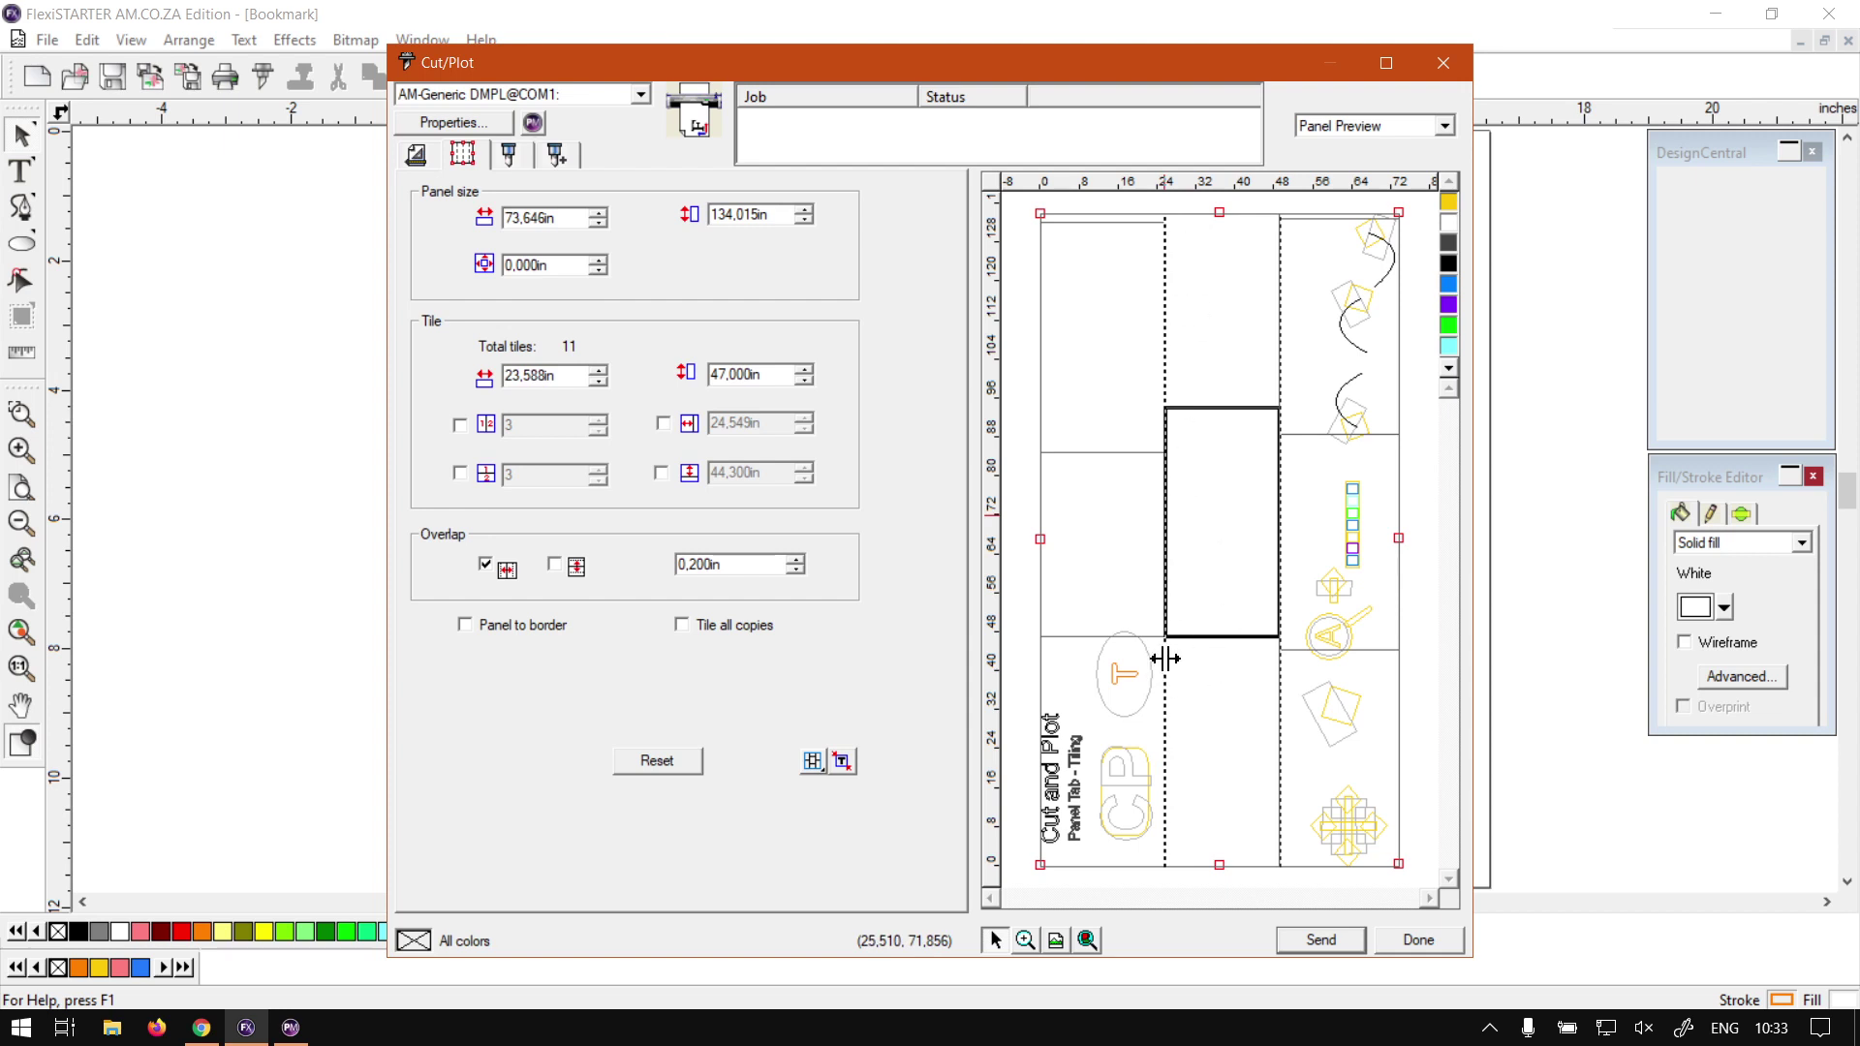
Nudge the centre column's left line and drag a right-column divider off, leaving 10 tiles
mouse_move(1165, 654)
left_mouse_down()
mouse_move(1146, 656)
mouse_move(1167, 657)
left_mouse_up()
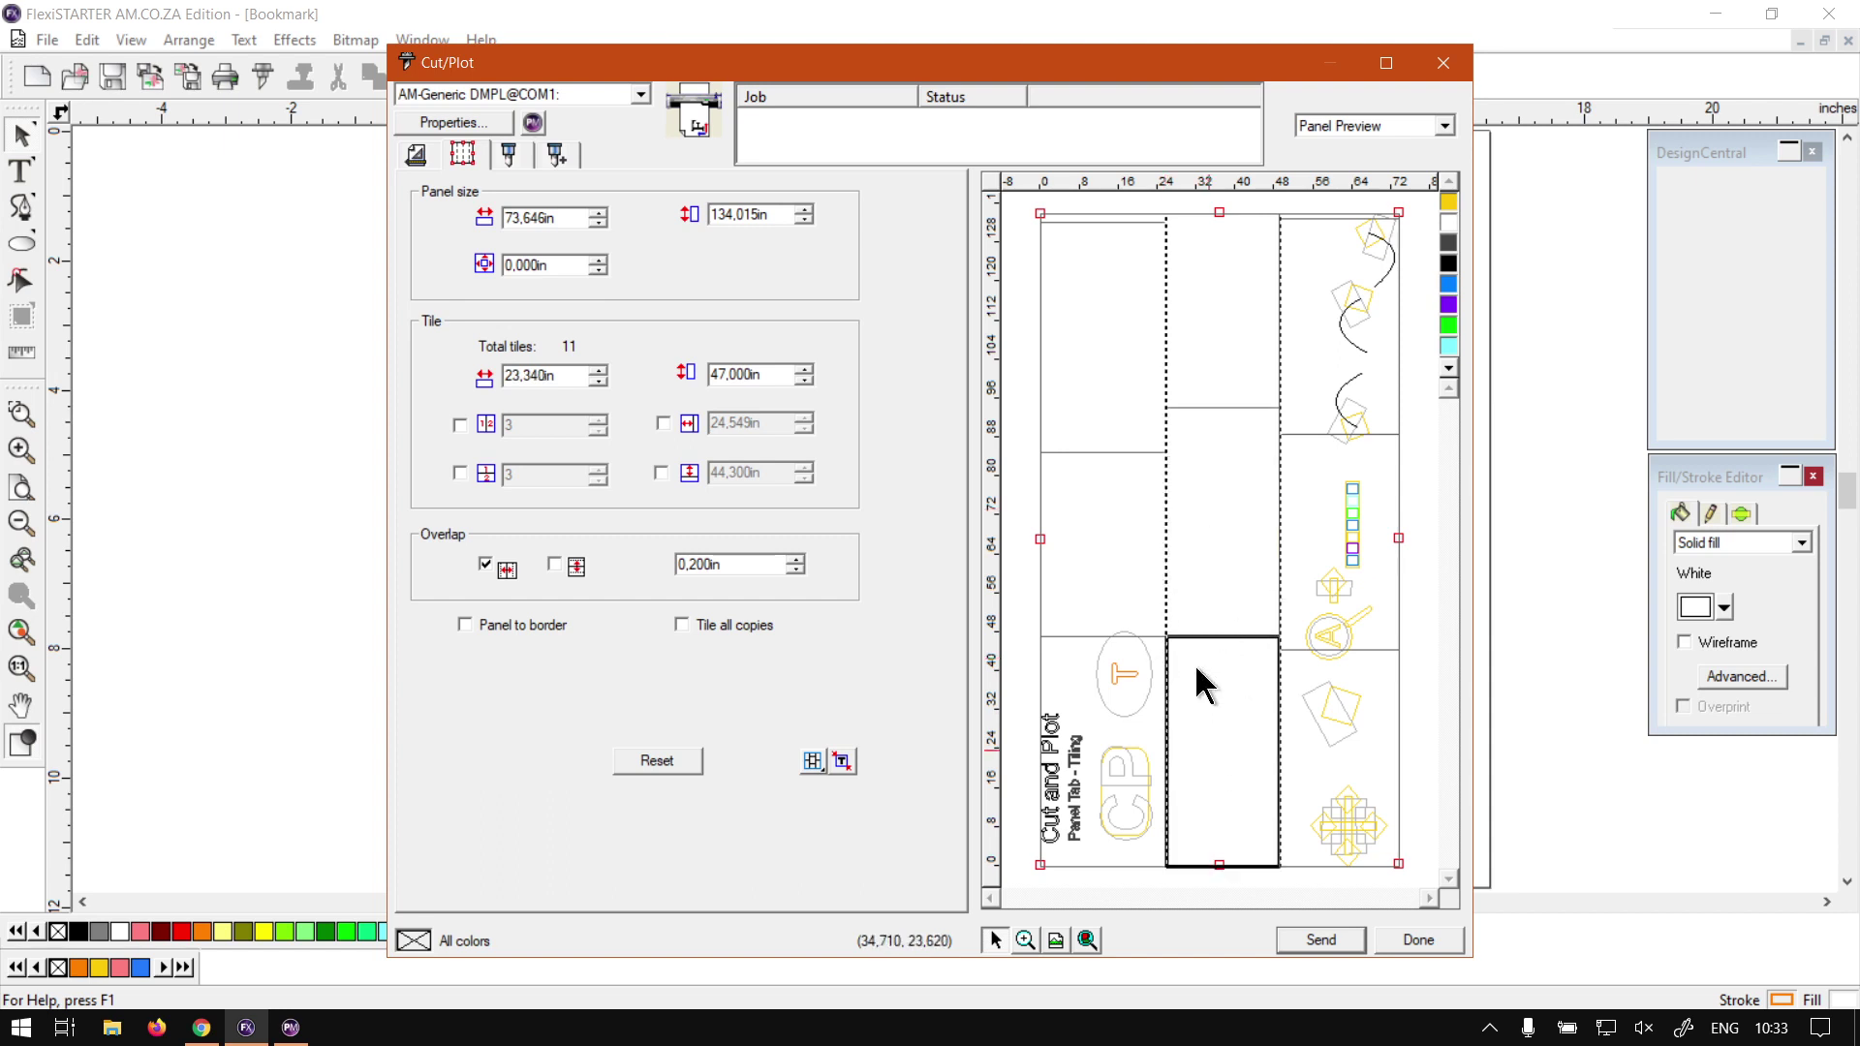
left_click(1145, 680)
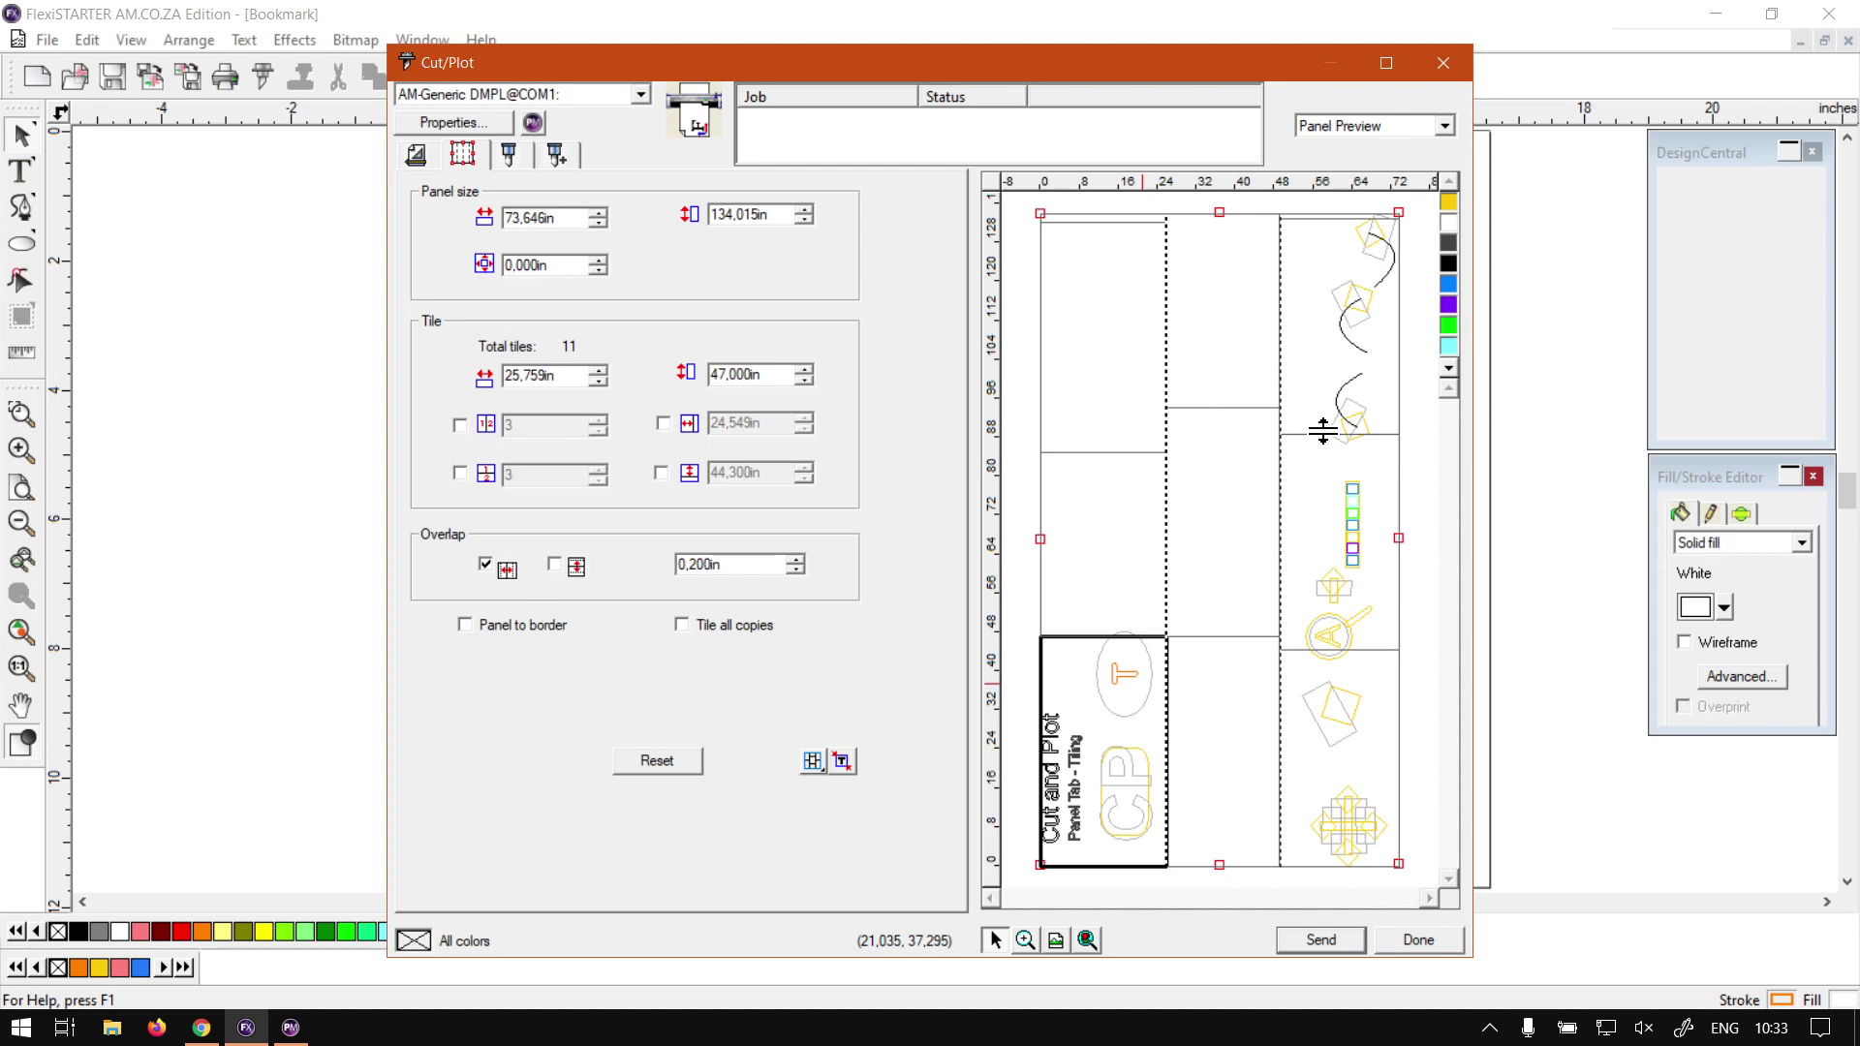
left_click_drag(1325, 429, 1311, 447)
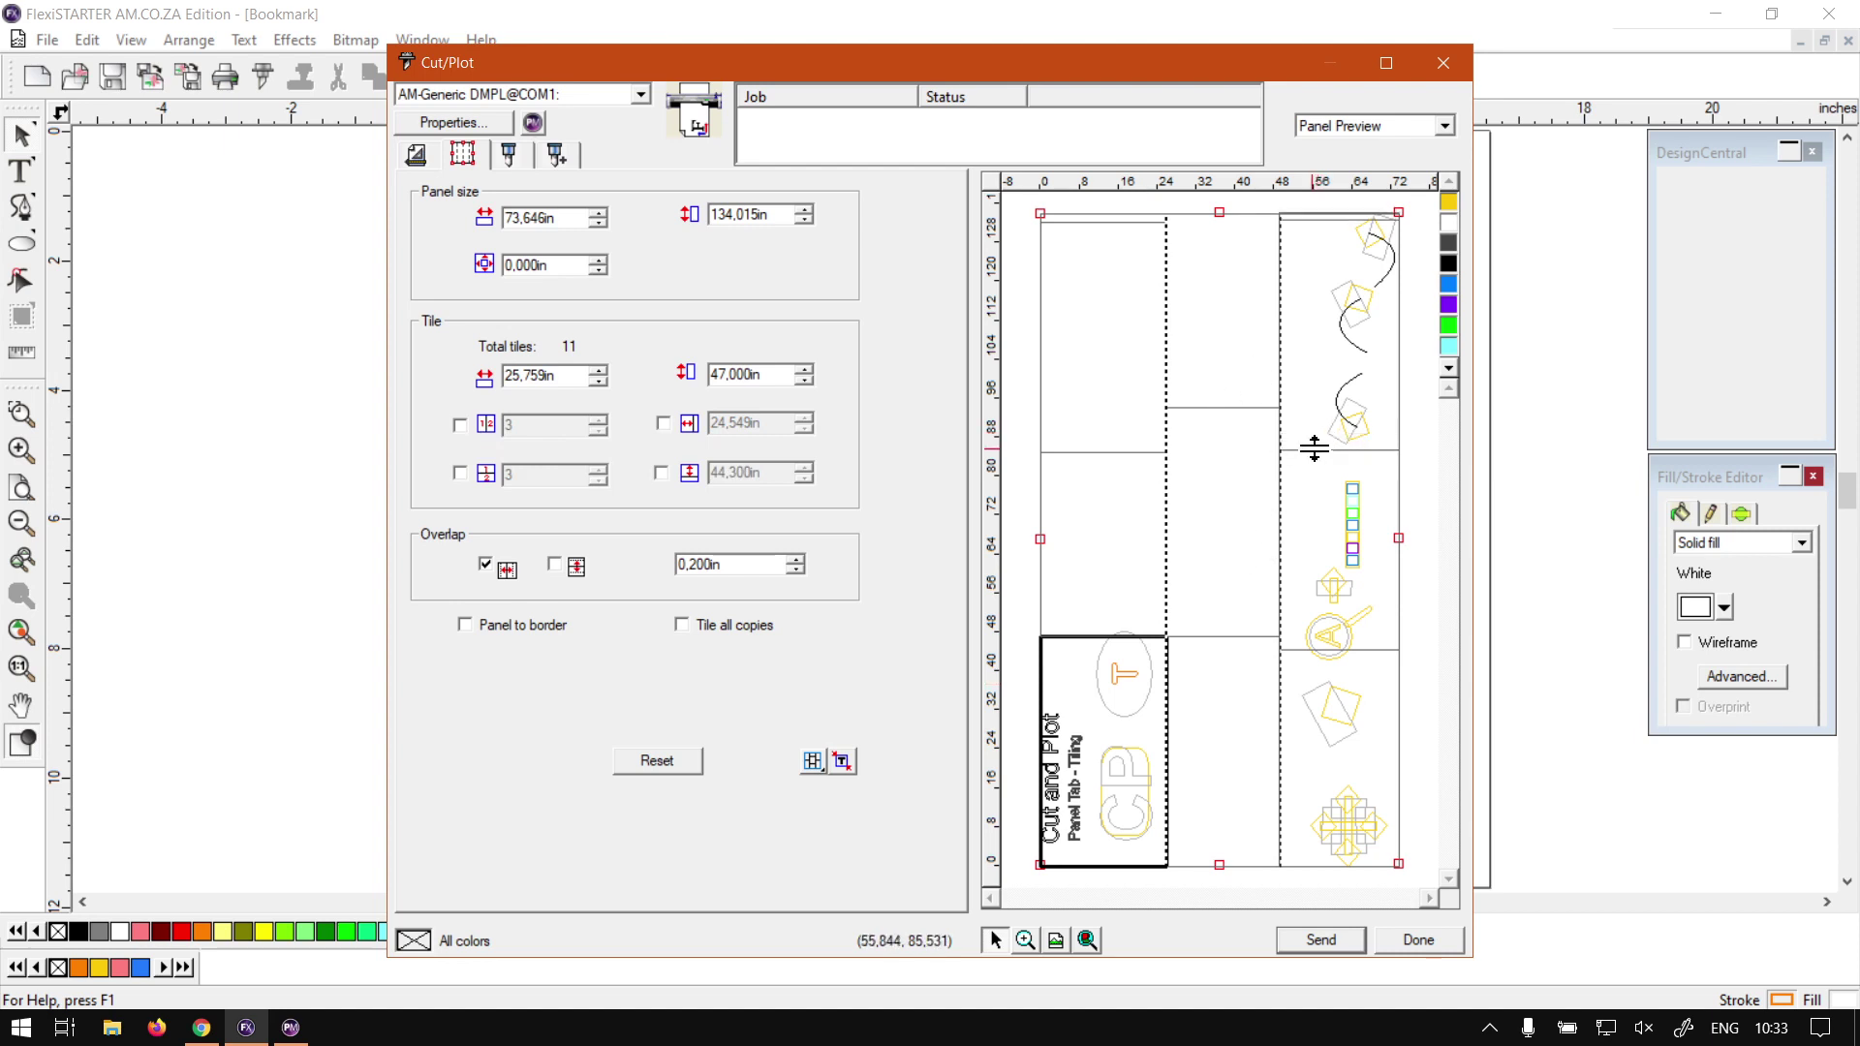
left_click_drag(1333, 217, 1334, 211)
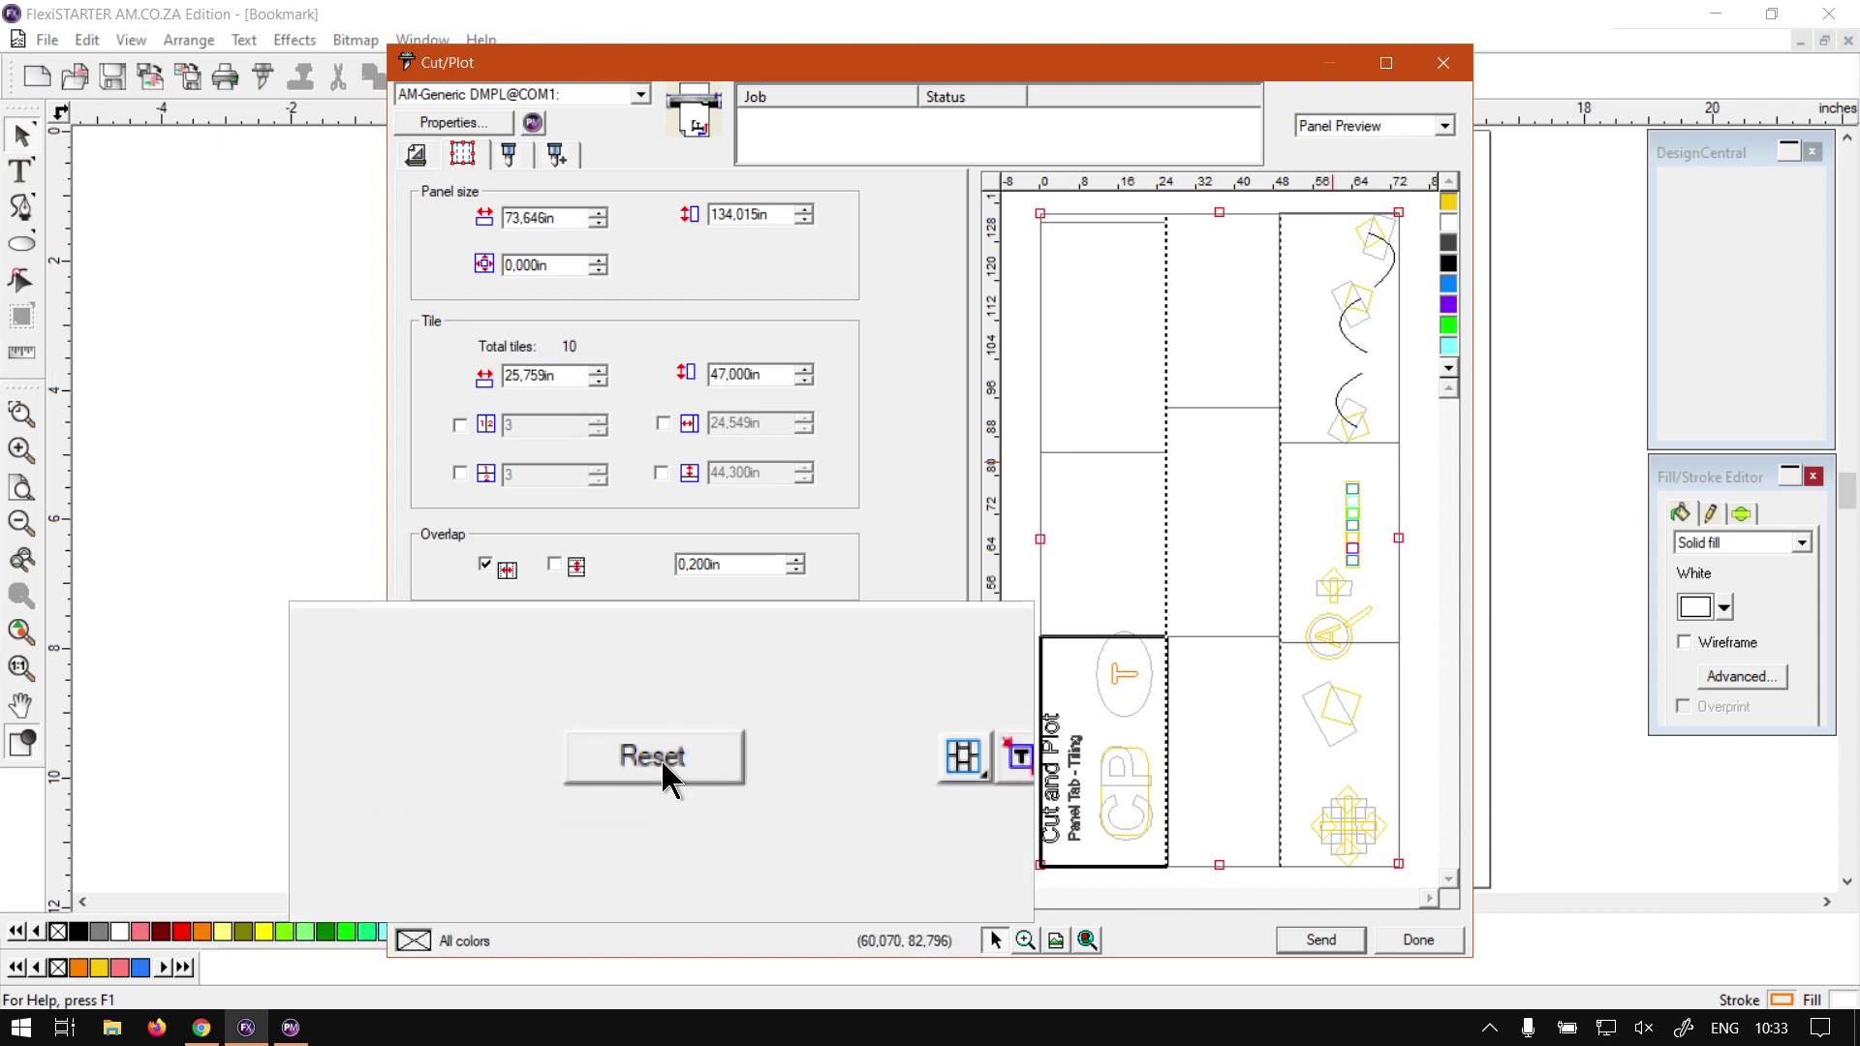
Reset the tiling to a 9-tile grid and shift the second column line left
left_click(658, 762)
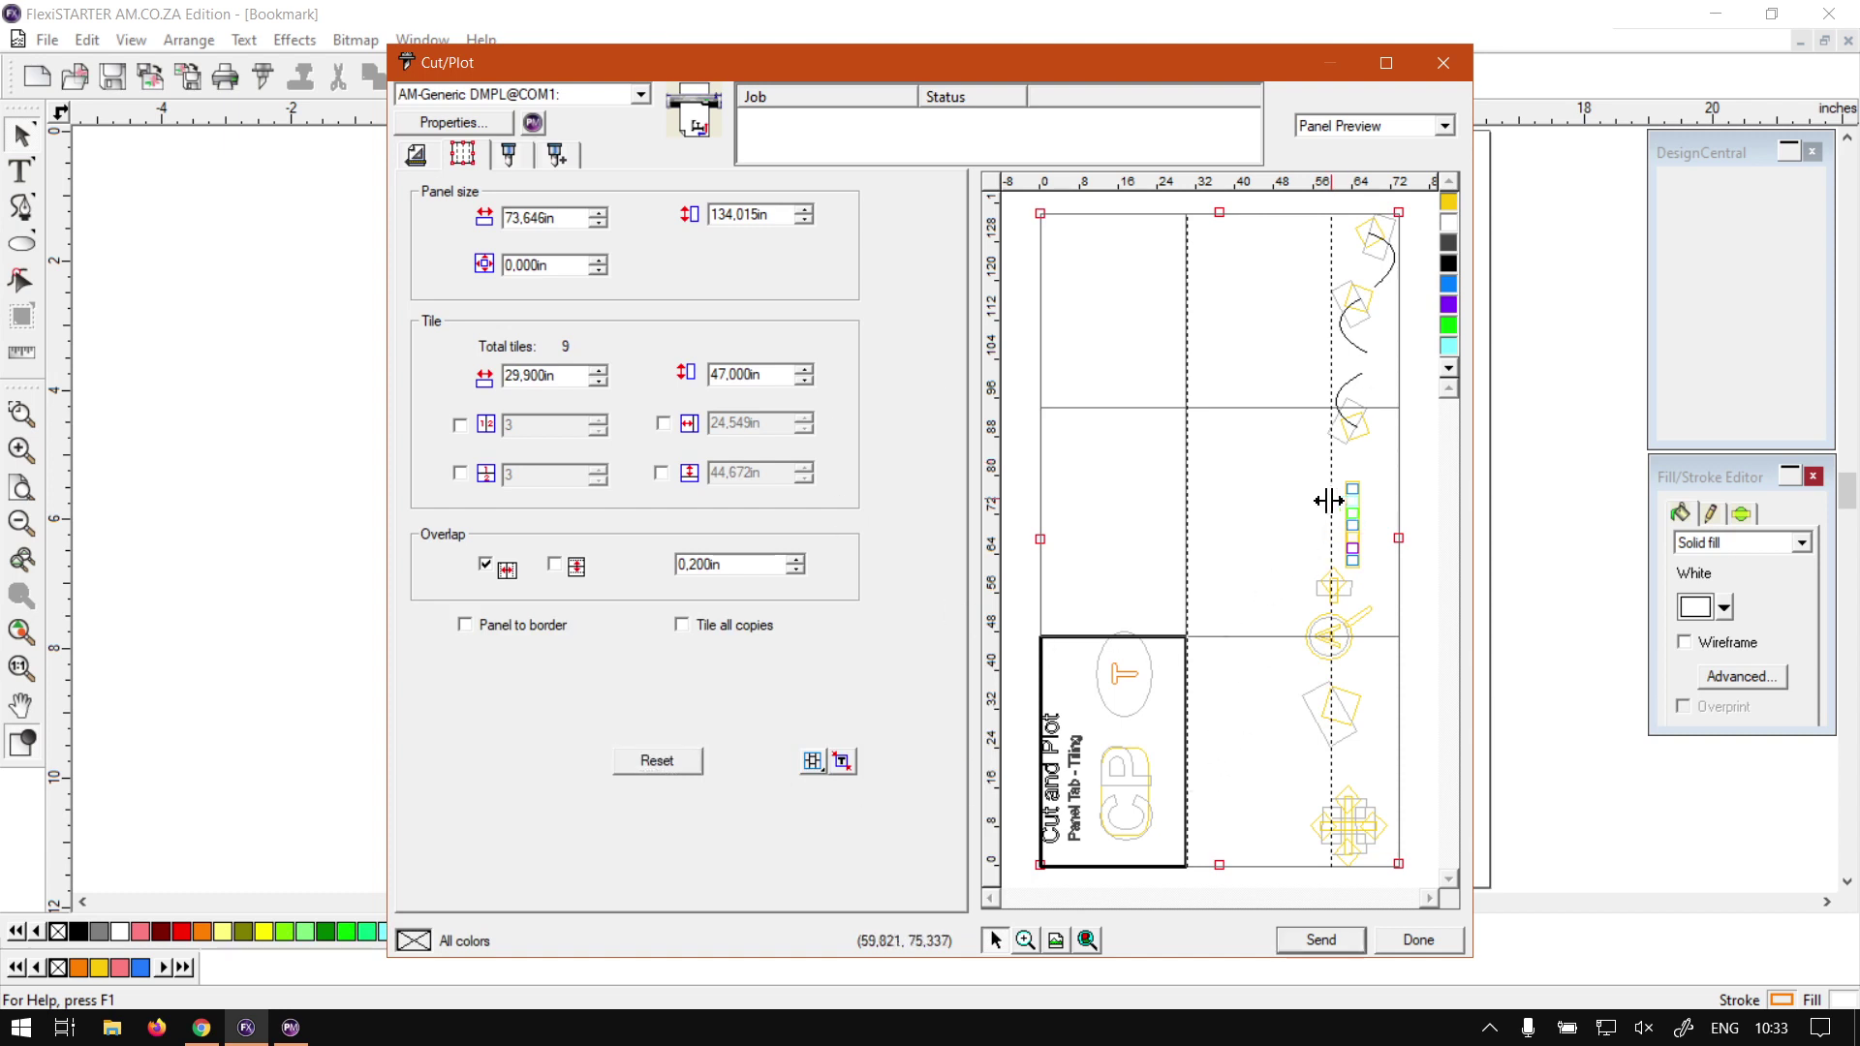
left_click_drag(1331, 502, 1288, 507)
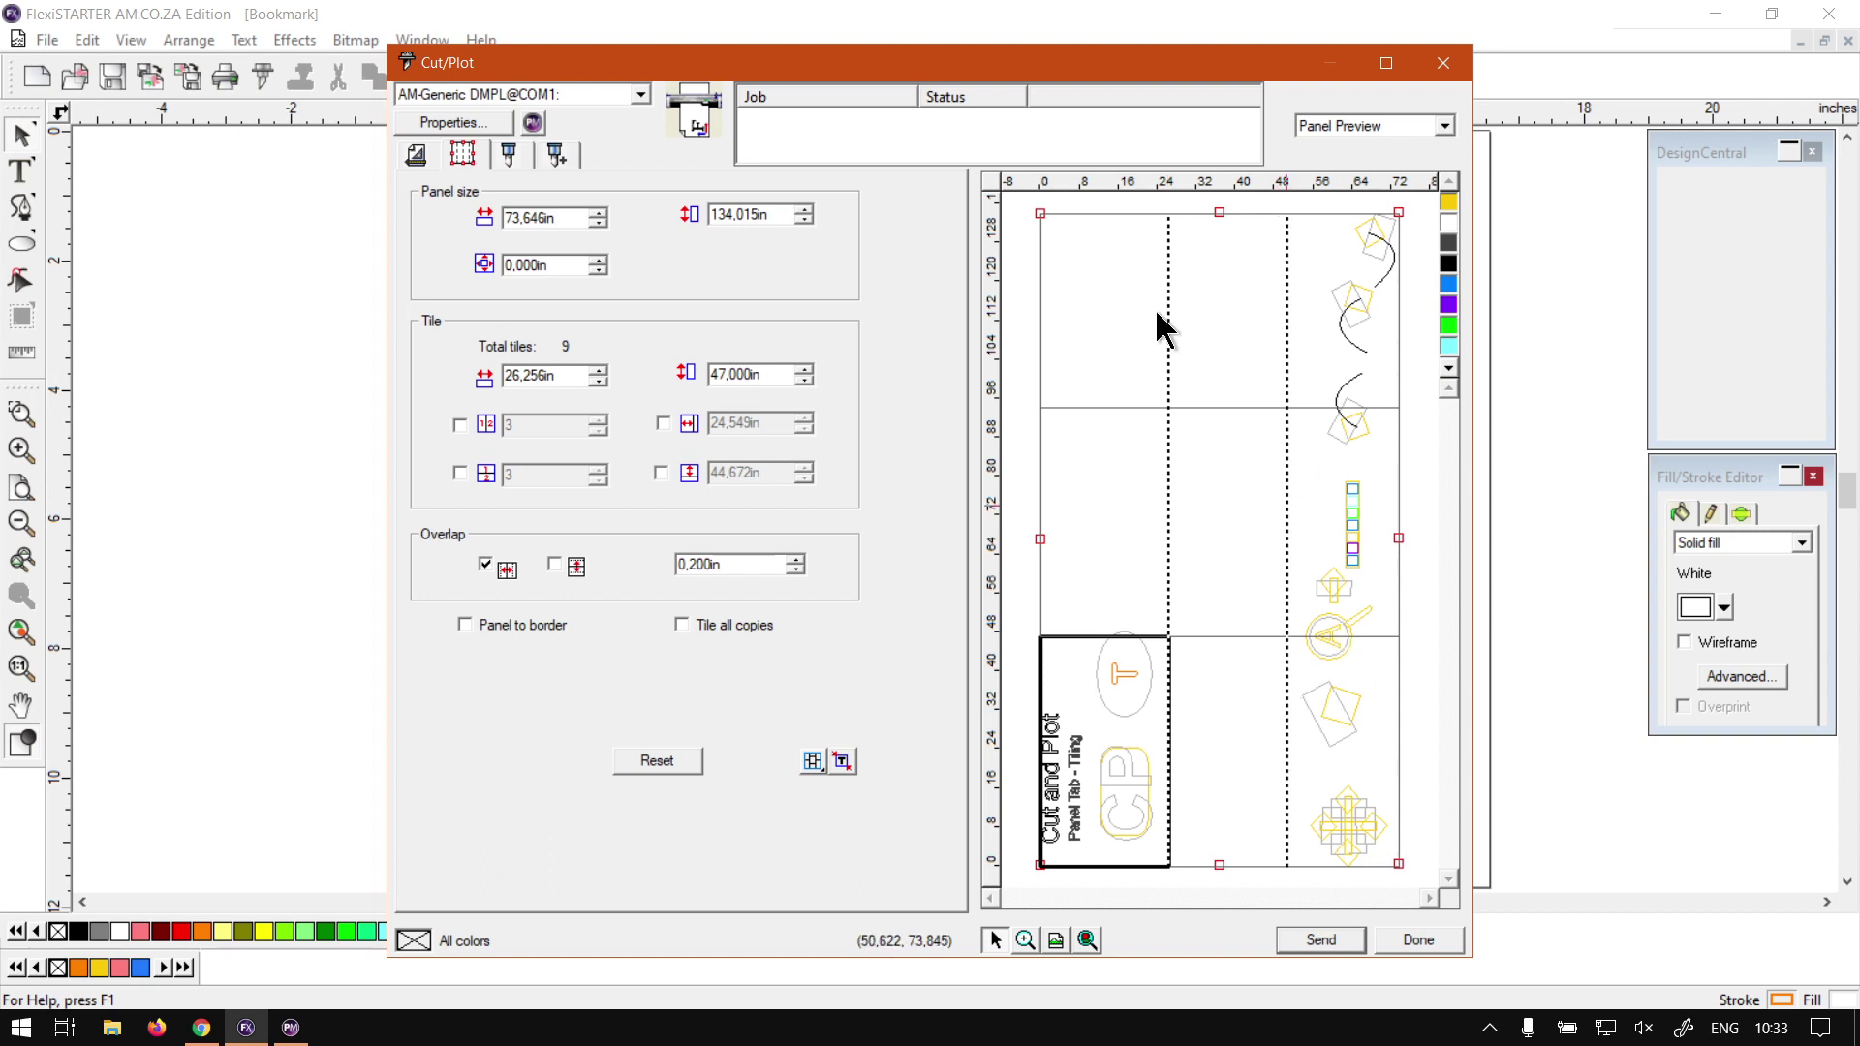
Trial-hatch the bottom-middle and right-column tiles, then restore them all for cutting
left_click(1234, 684)
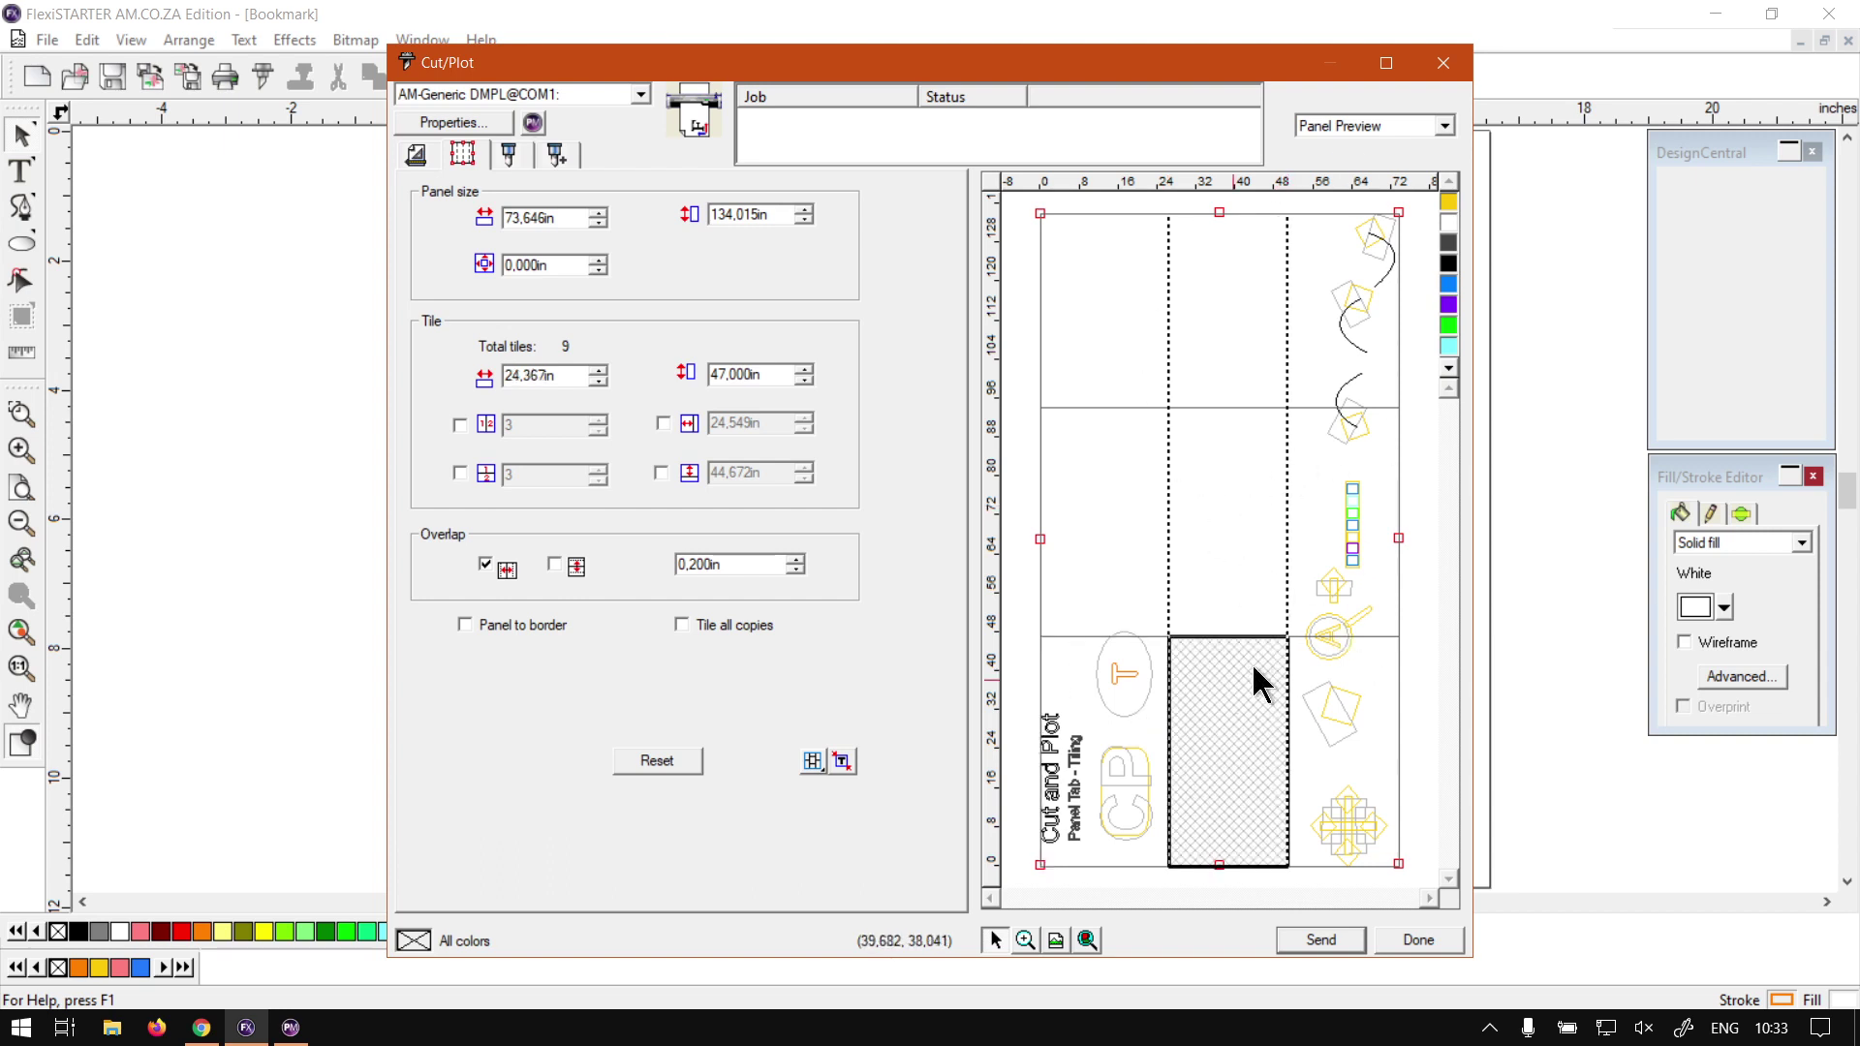
left_click(1243, 696)
left_click(1350, 694)
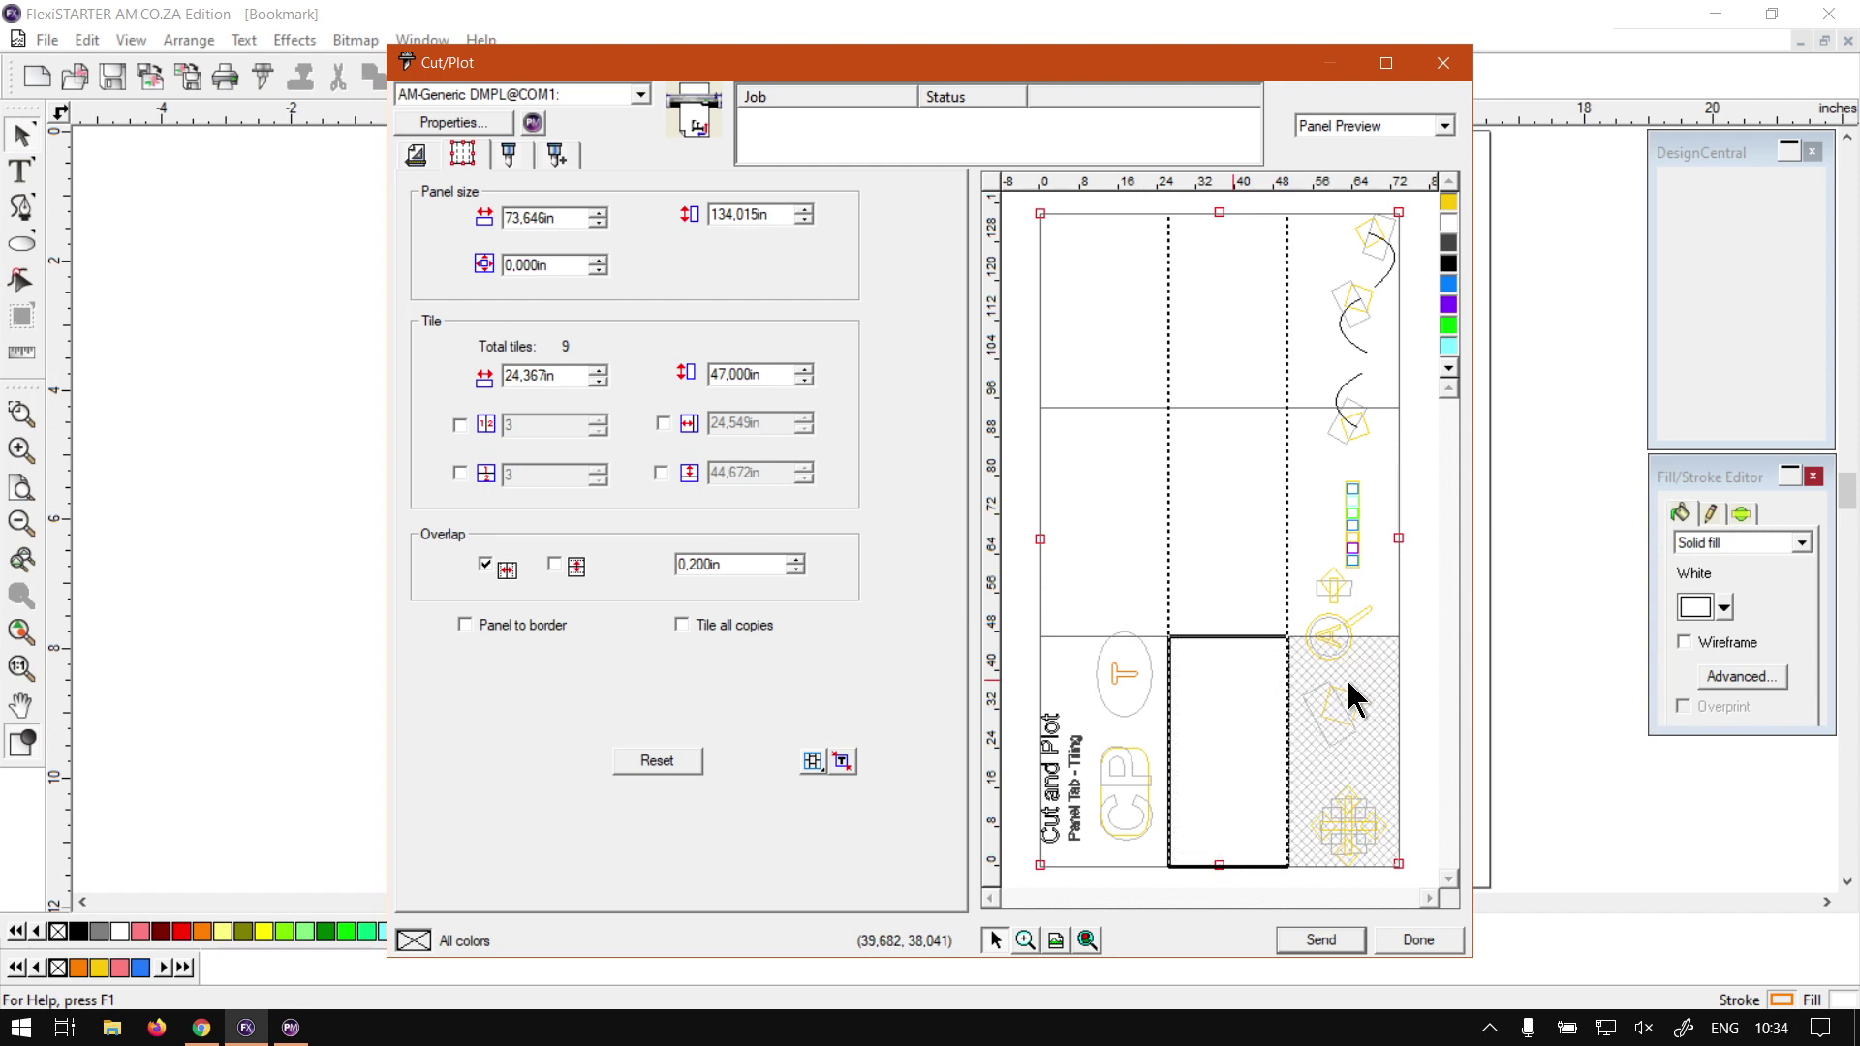
left_click(1353, 630)
left_click(1349, 371)
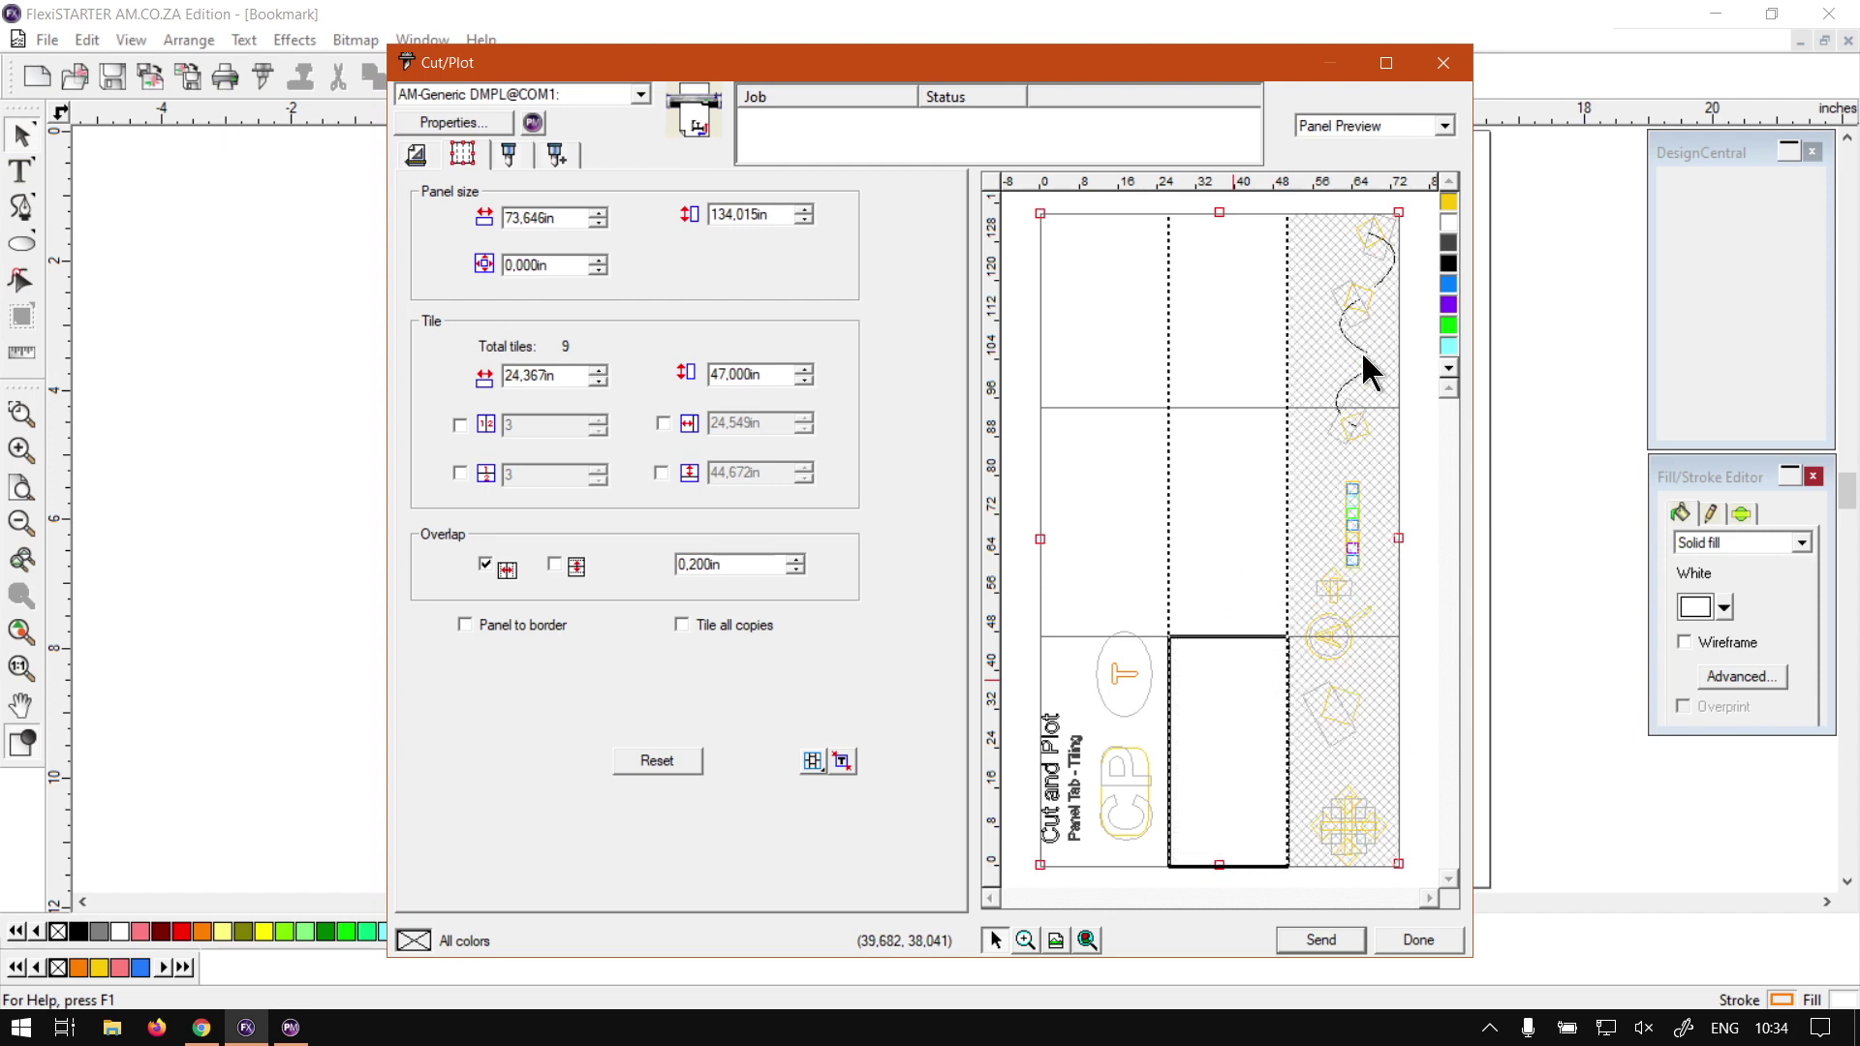
left_click(1357, 365)
left_click(1359, 524)
left_click(1376, 719)
Grey out every tile except the bottom-left one
left_click(1234, 754)
left_click(1225, 535)
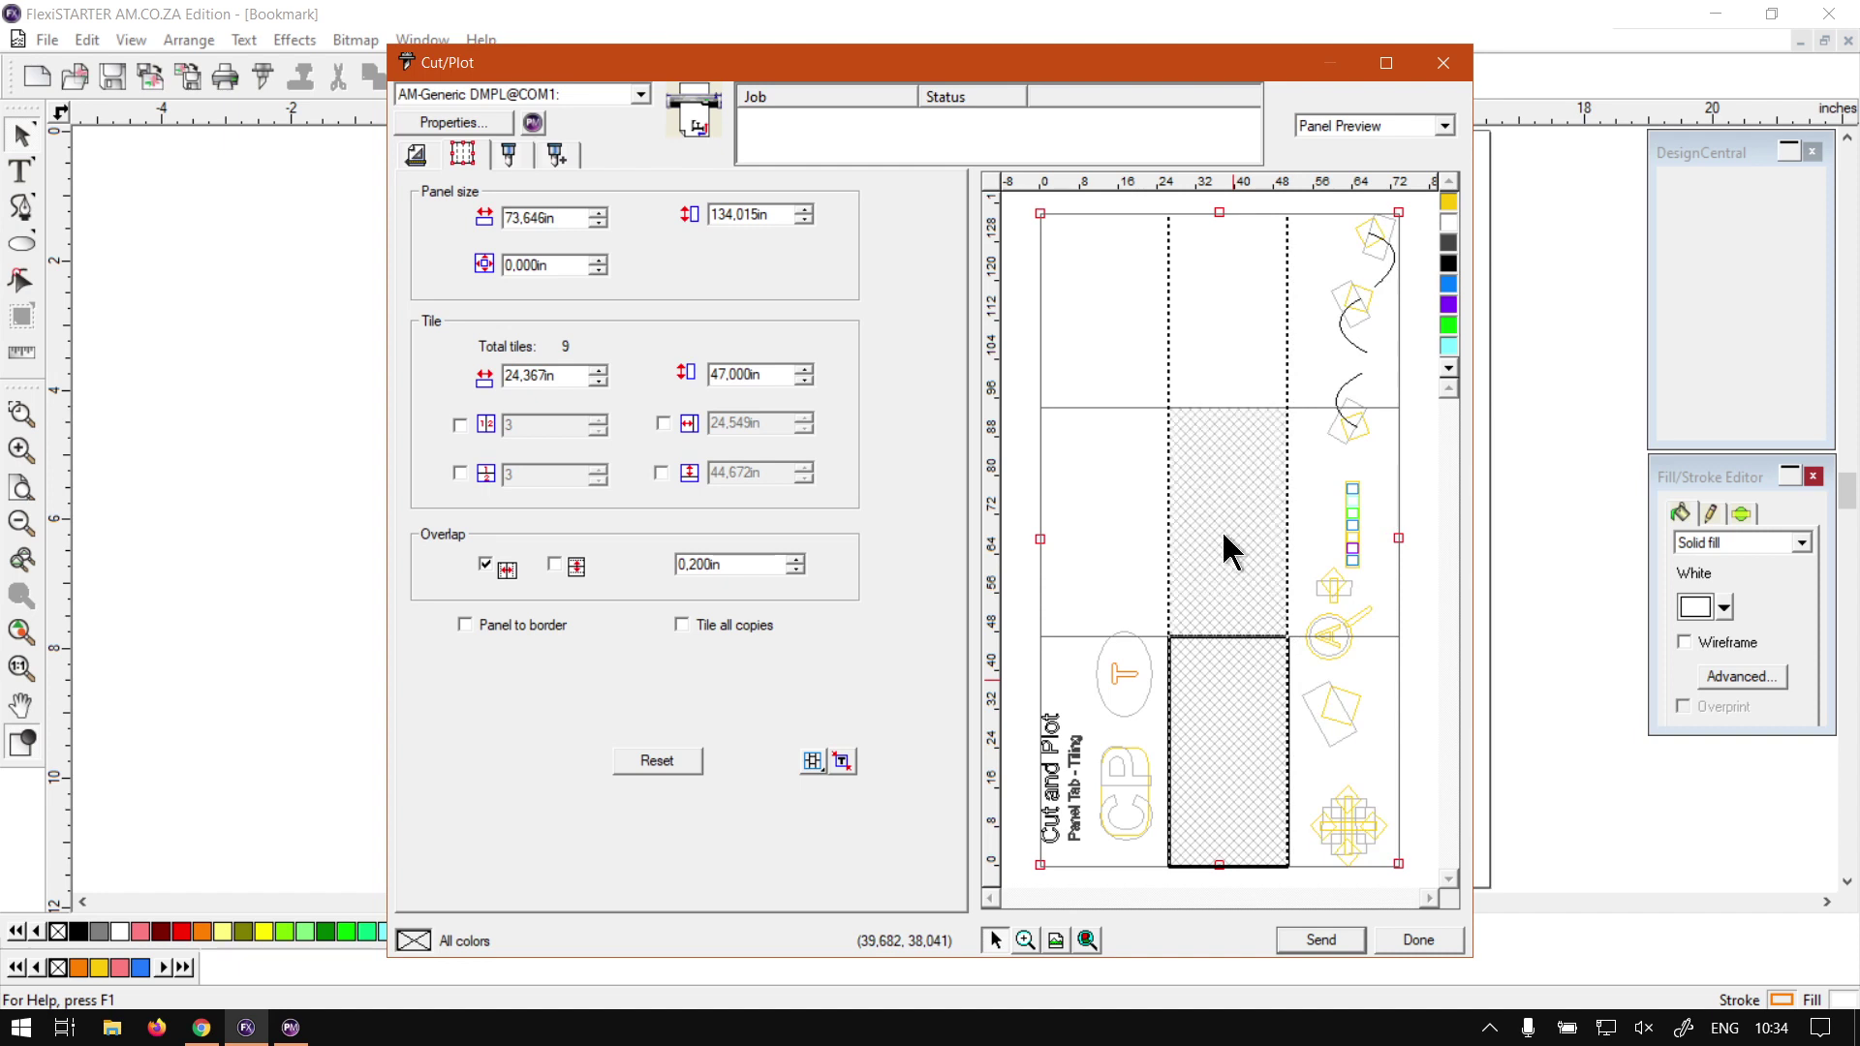
left_click(1153, 446)
left_click(1146, 365)
left_click(1265, 358)
left_click(1303, 383)
left_click(1309, 505)
left_click(1351, 696)
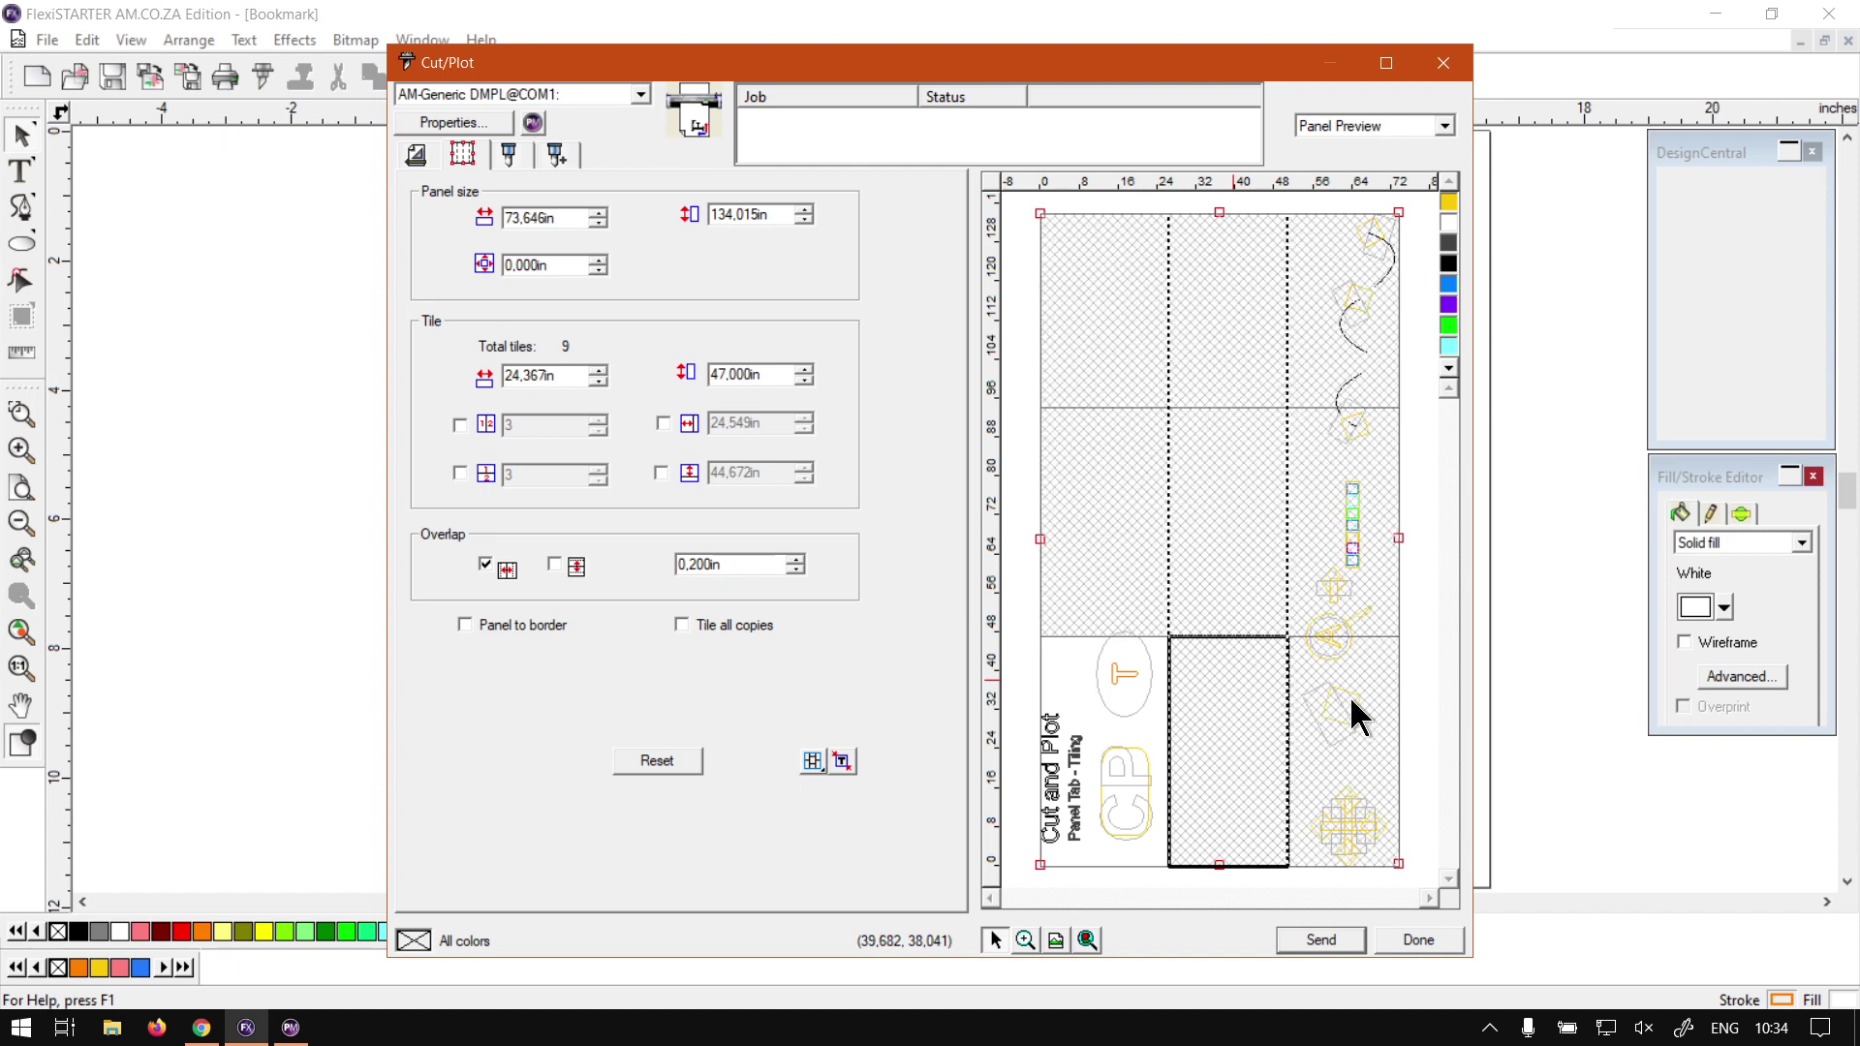
Restore all the greyed-out tiles so every panel is set to cut
left_click(1376, 764)
left_click(1245, 606)
left_click(1130, 561)
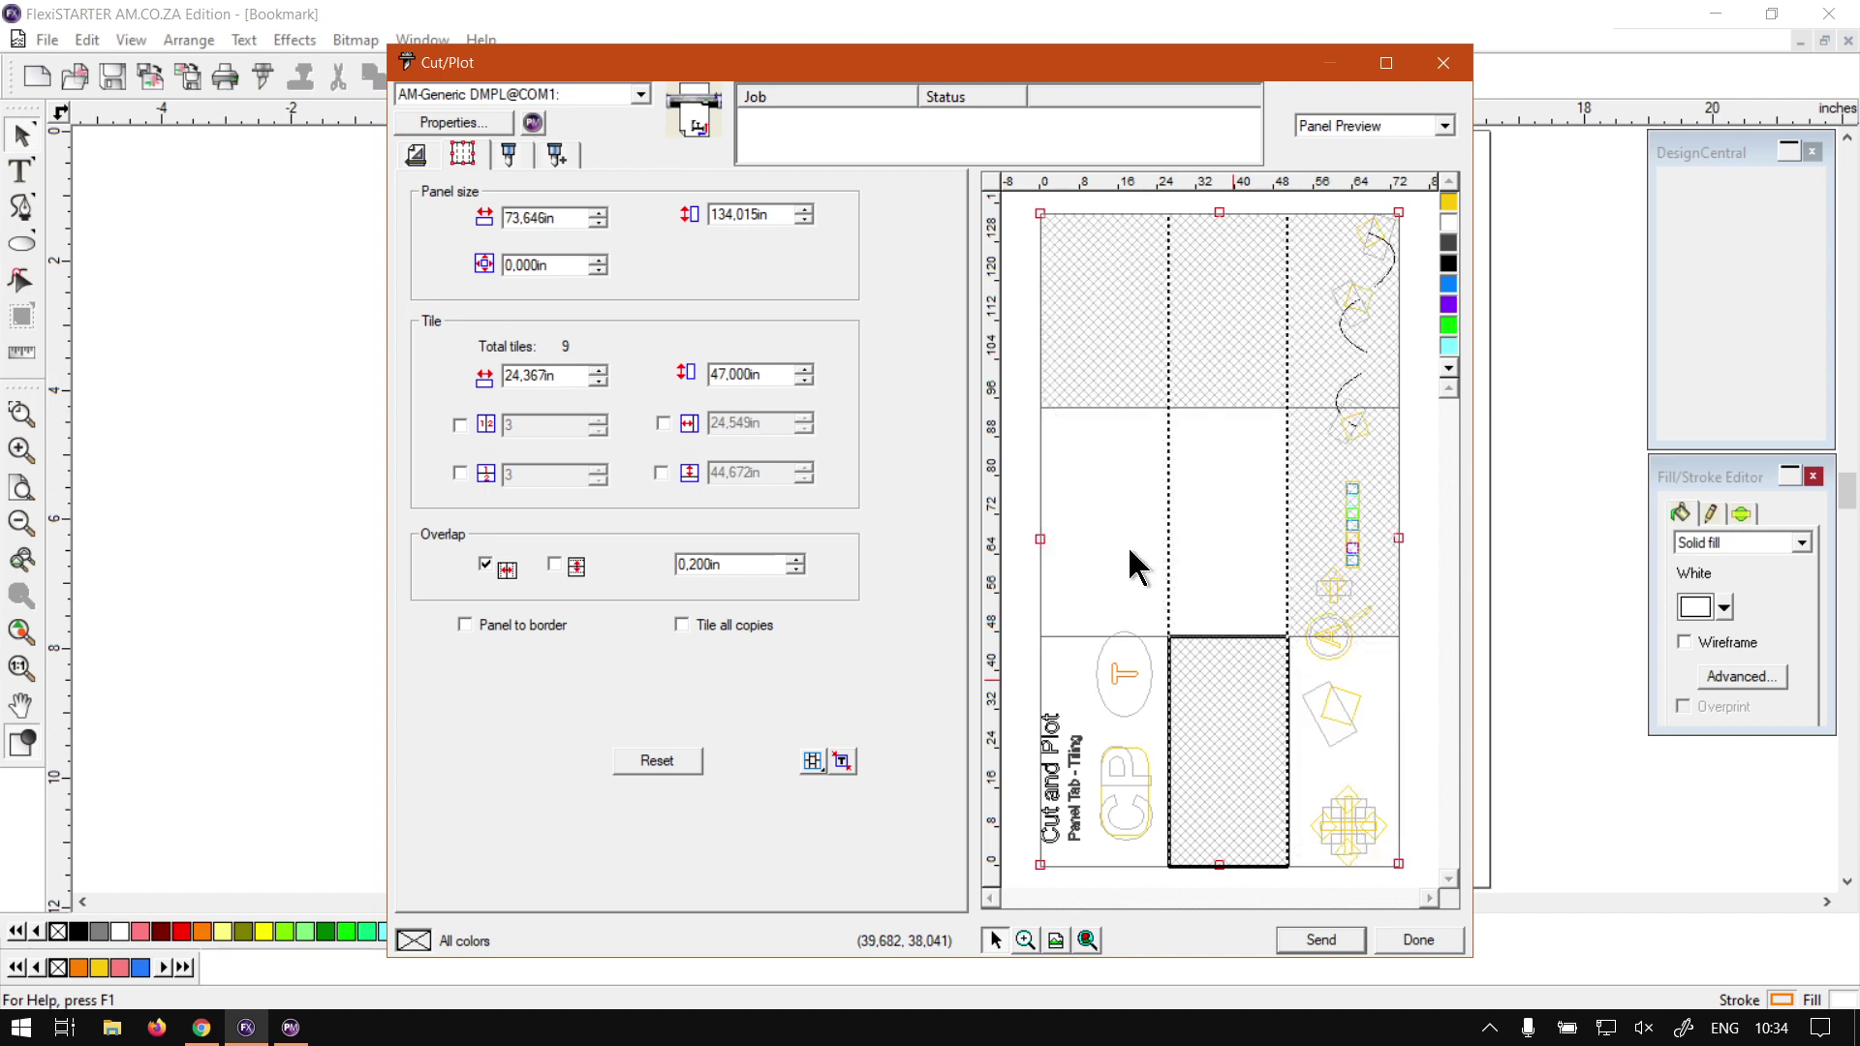
left_click(1310, 535)
left_click(1320, 374)
left_click(1230, 325)
left_click(1109, 322)
left_click(1277, 741)
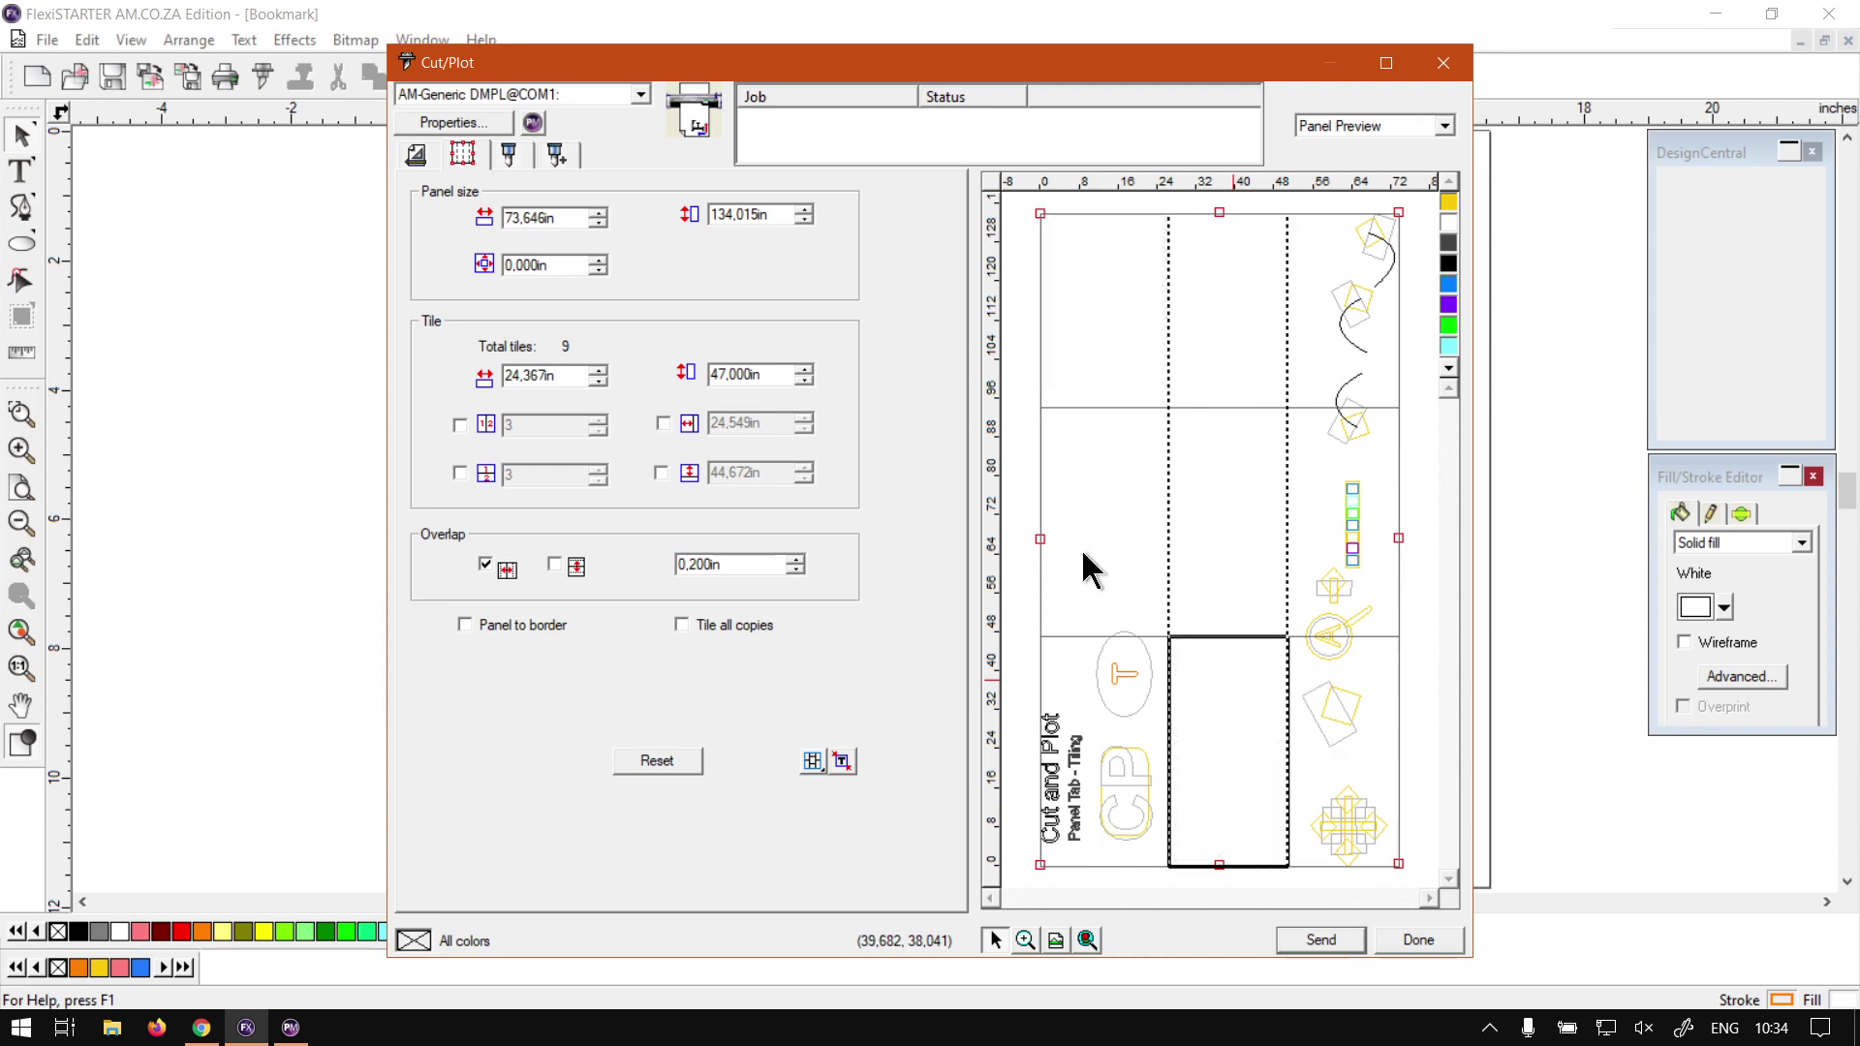
Grey out the top-left, top-middle and centre tiles, keeping bottom-middle for cutting
left_click(1100, 302)
left_click(1191, 294)
left_click(1213, 462)
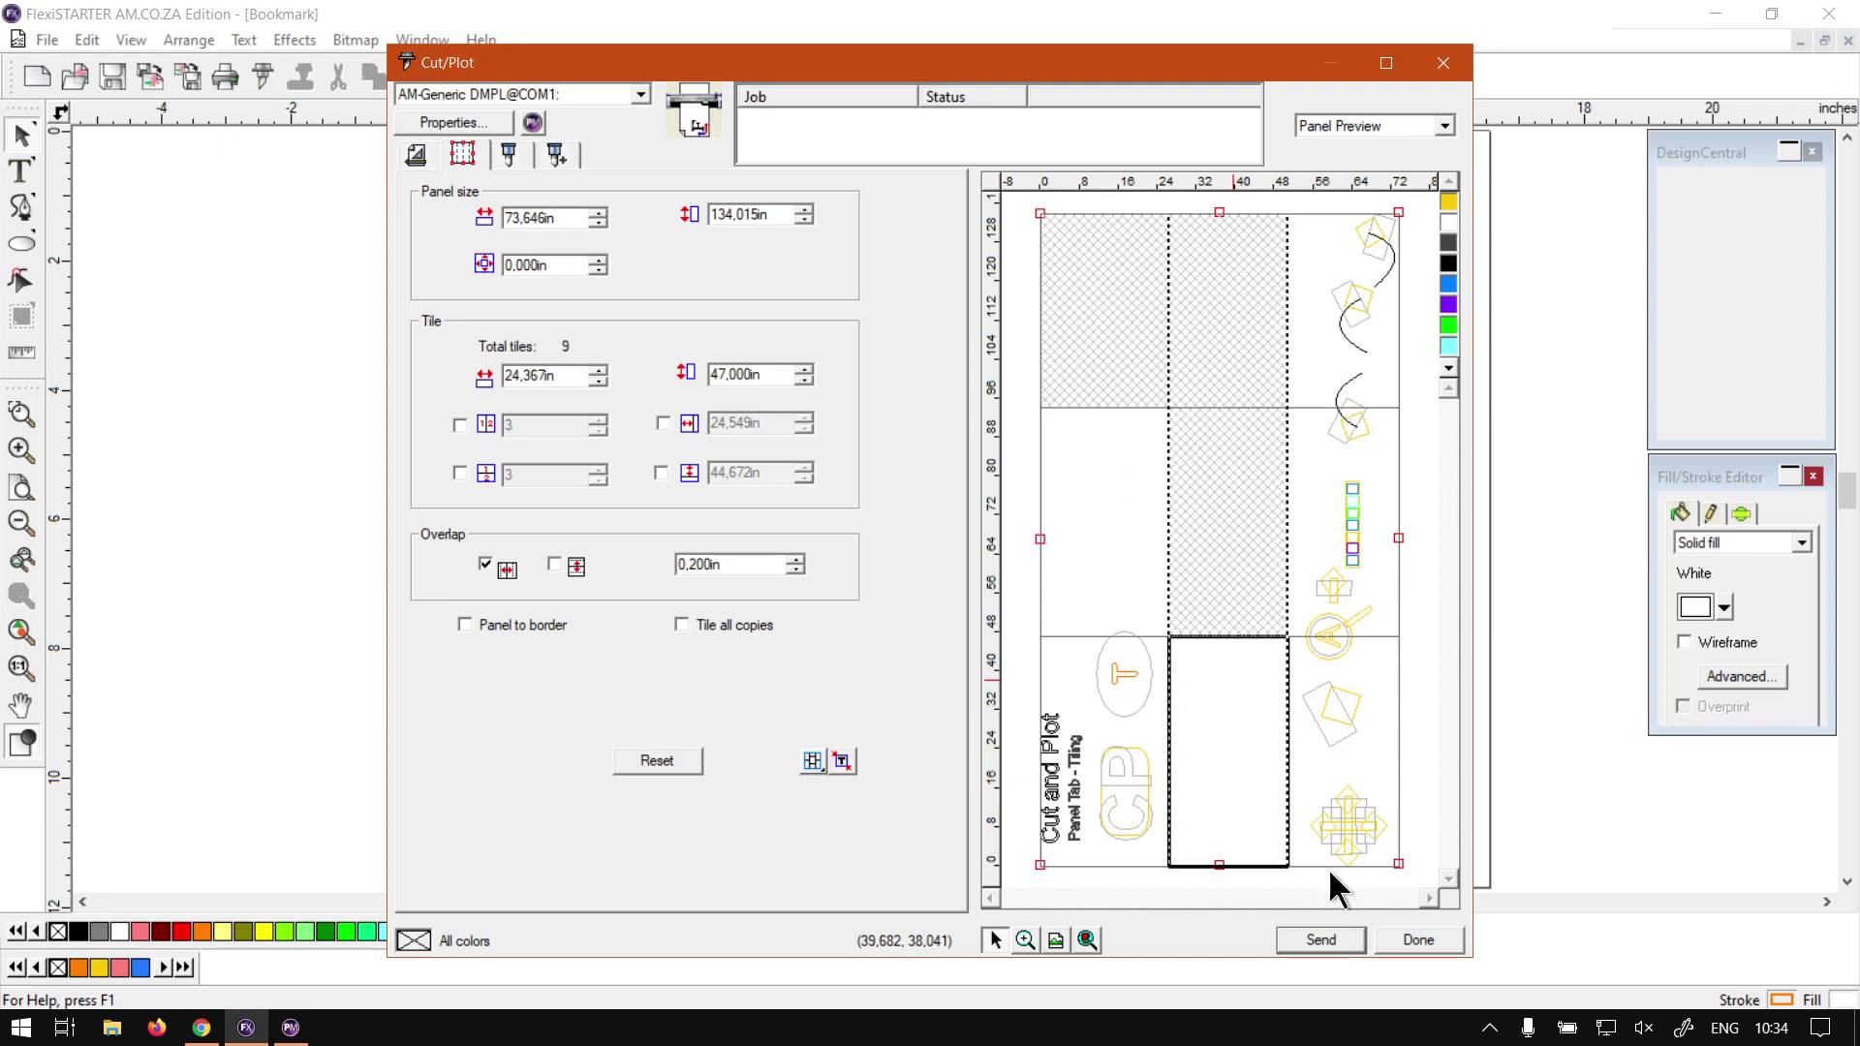
left_click(1244, 754)
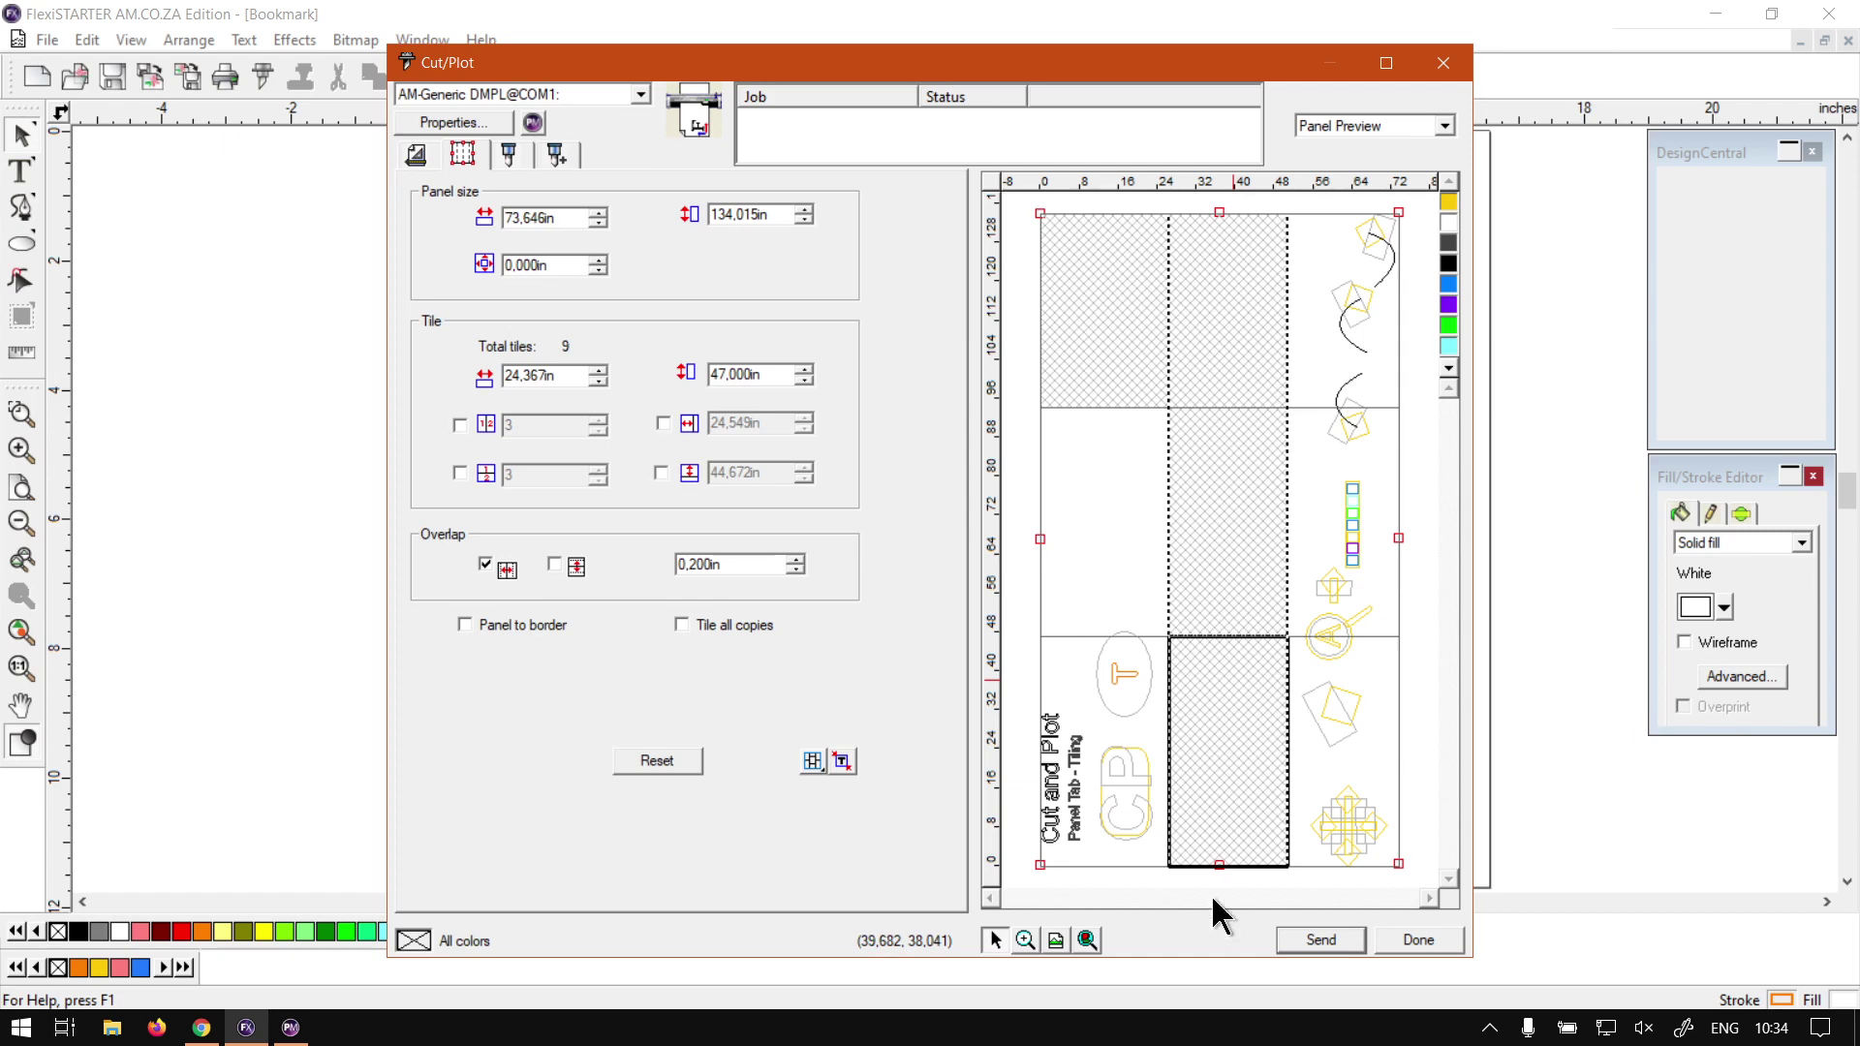
left_click(1233, 789)
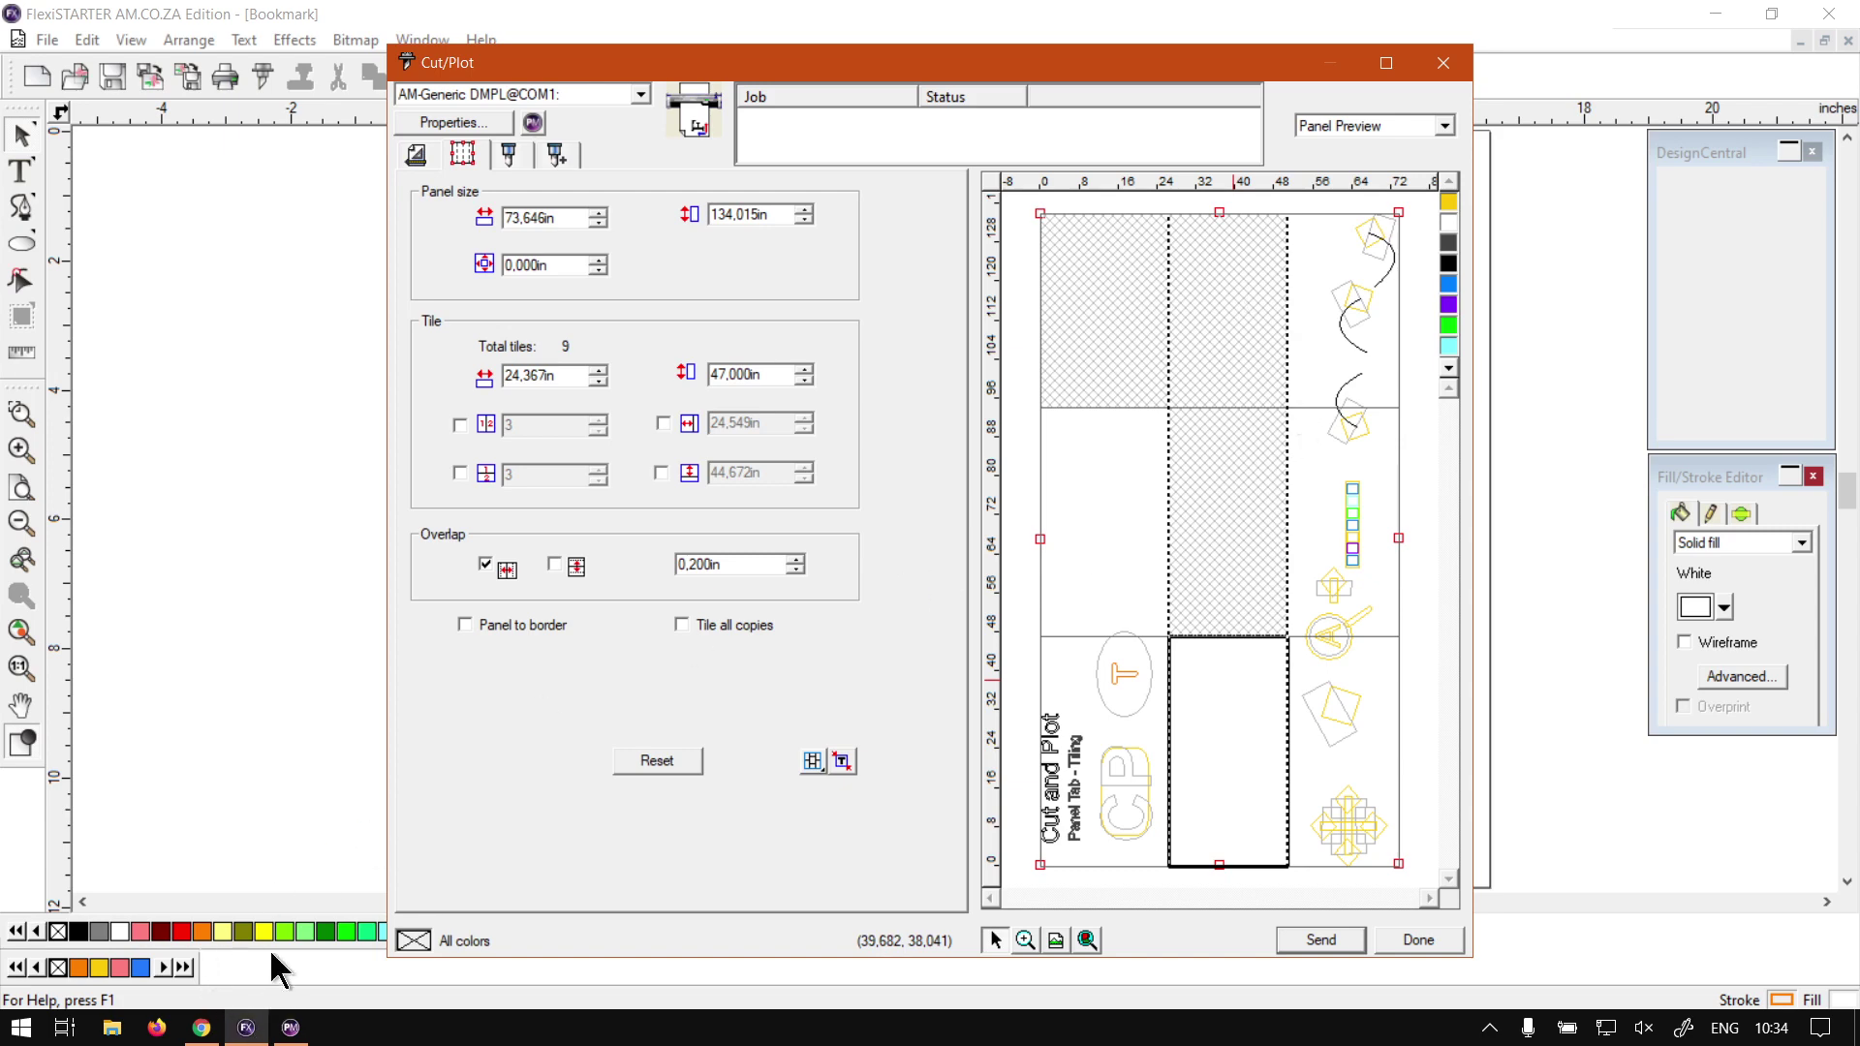
Bring the softwaretraining.co.za Software Training Videos page to the front in Chrome
left_click(200, 1028)
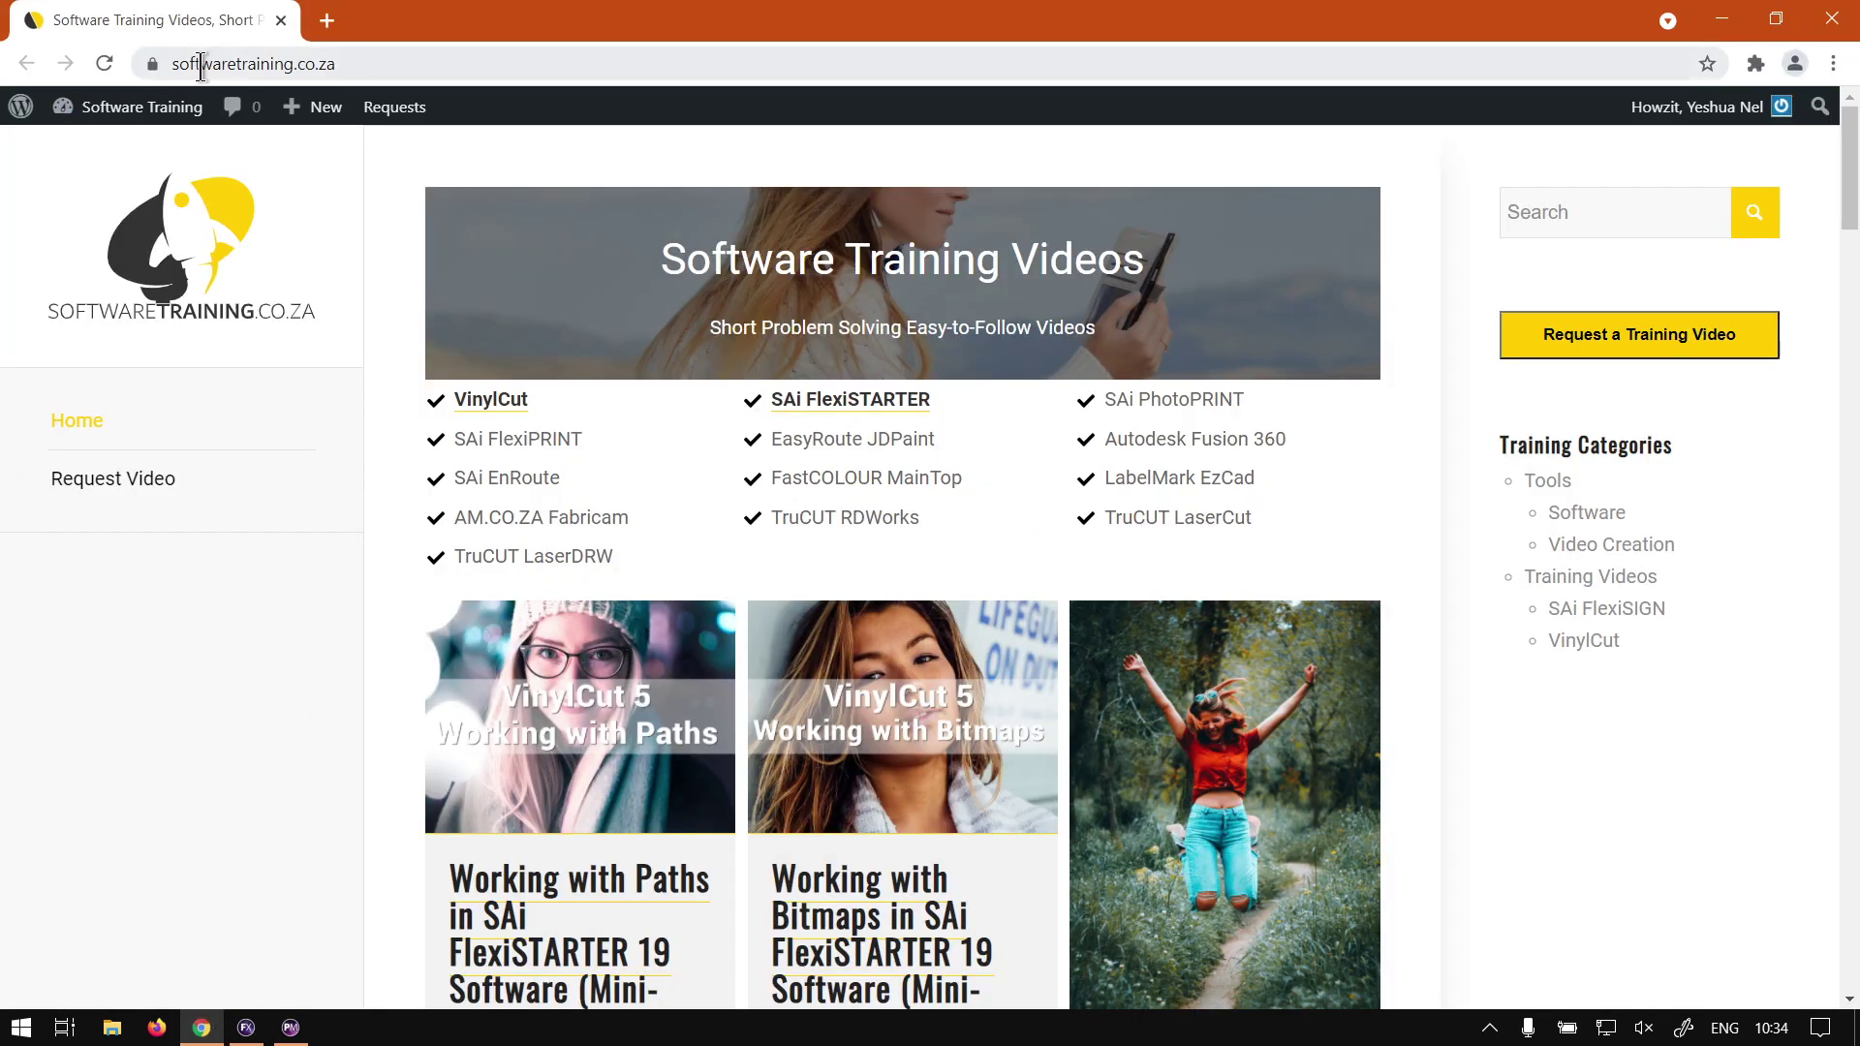